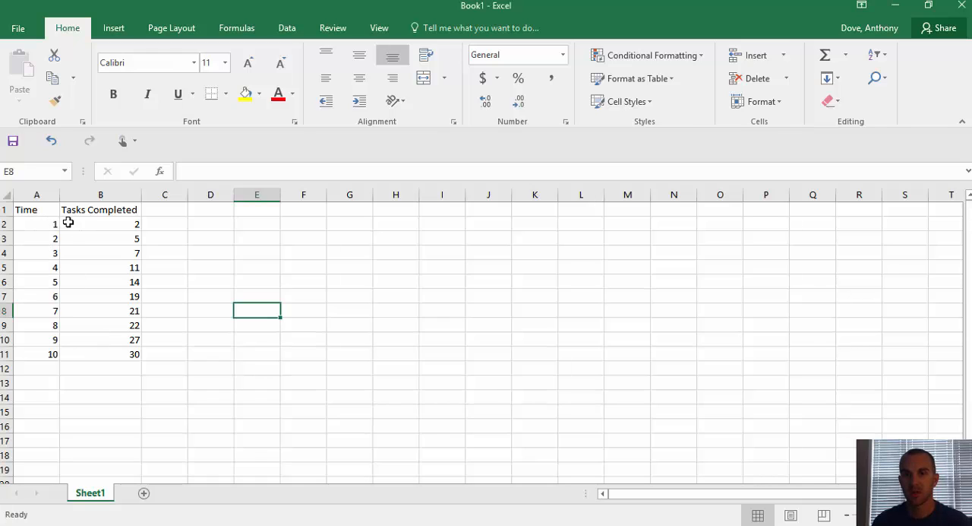
Step: Insert a markers-only scatter chart from the Time and Tasks Completed values in A2:B11
{"action": "left_click", "coordinate": [44, 224]}
{"action": "left_click_drag", "start_coordinate": [67, 229], "coordinate": [79, 354]}
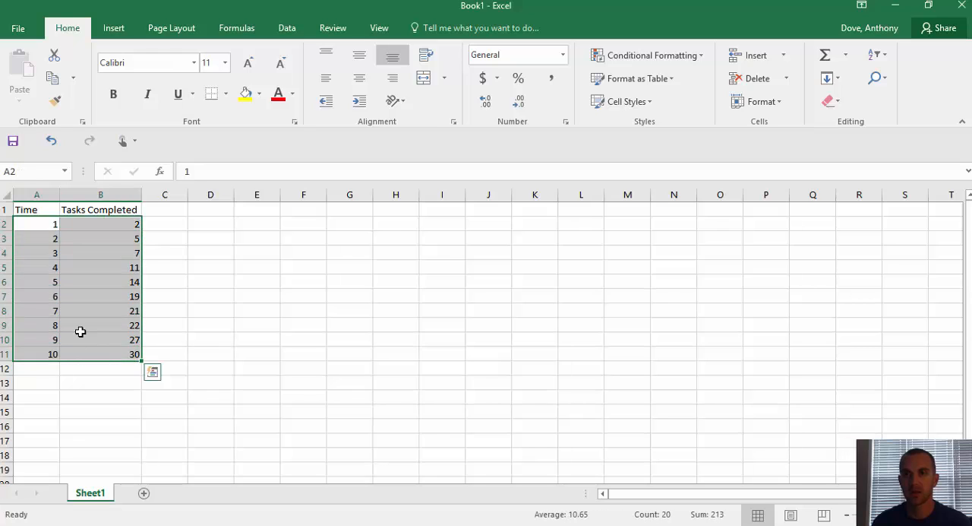
{"action": "left_click", "coordinate": [114, 28]}
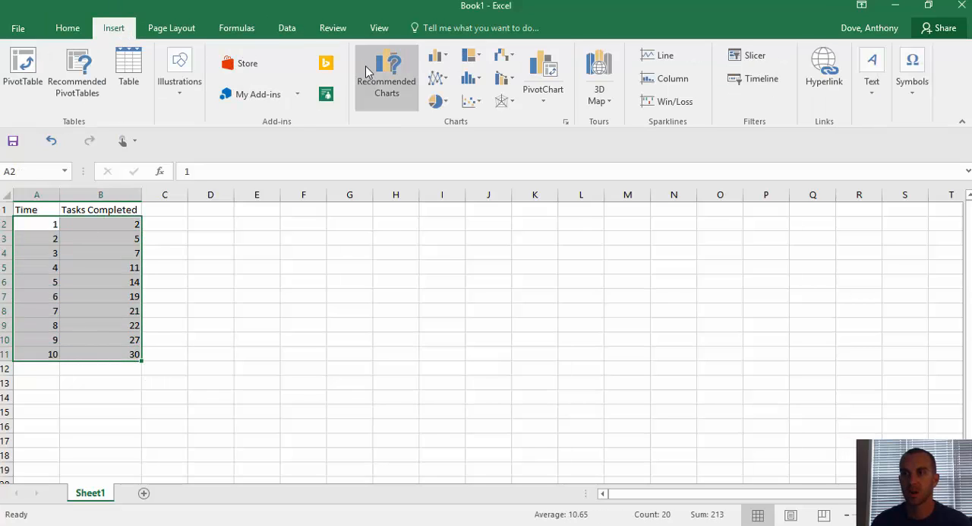
{"action": "left_click", "coordinate": [476, 104]}
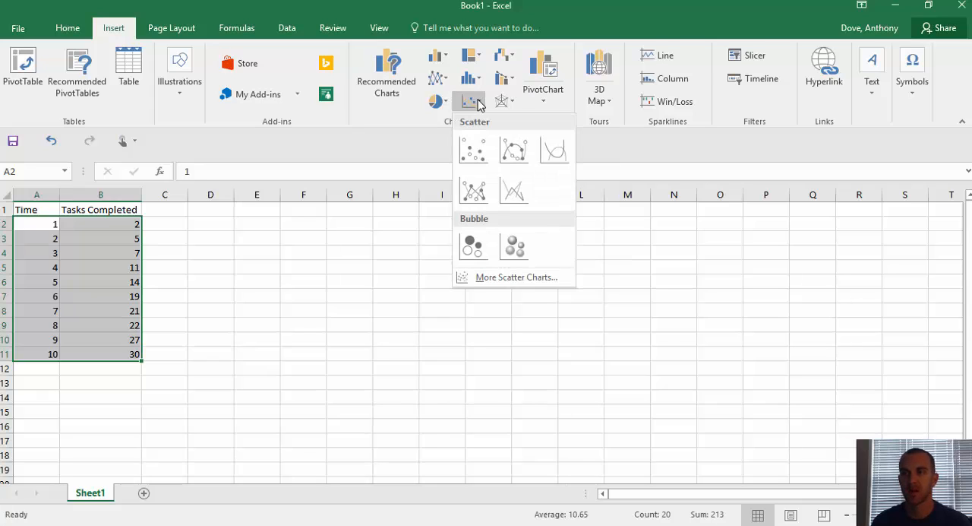
{"action": "left_click", "coordinate": [471, 142]}
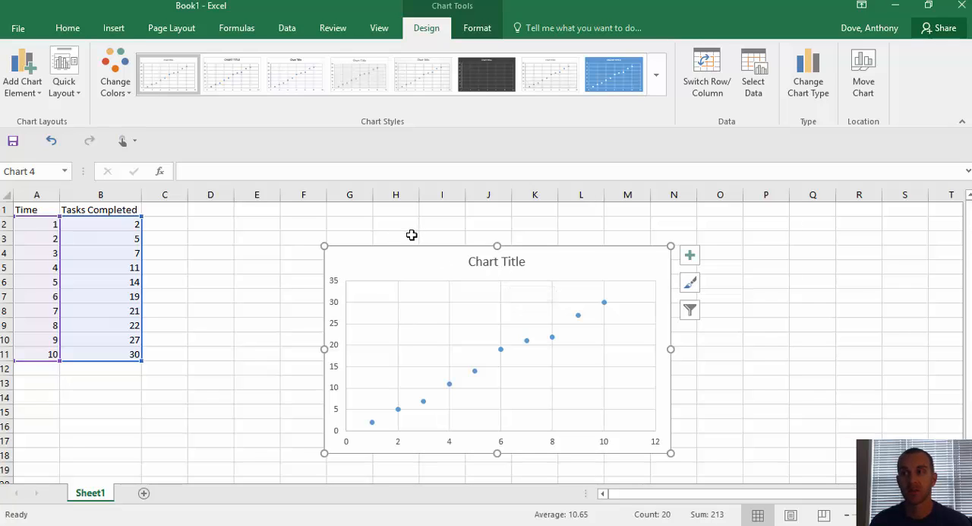
Step: Apply the first quick layout with chart title, axis titles and legend to the scatter chart, and delete the Series1 legend
{"action": "left_click", "coordinate": [75, 94]}
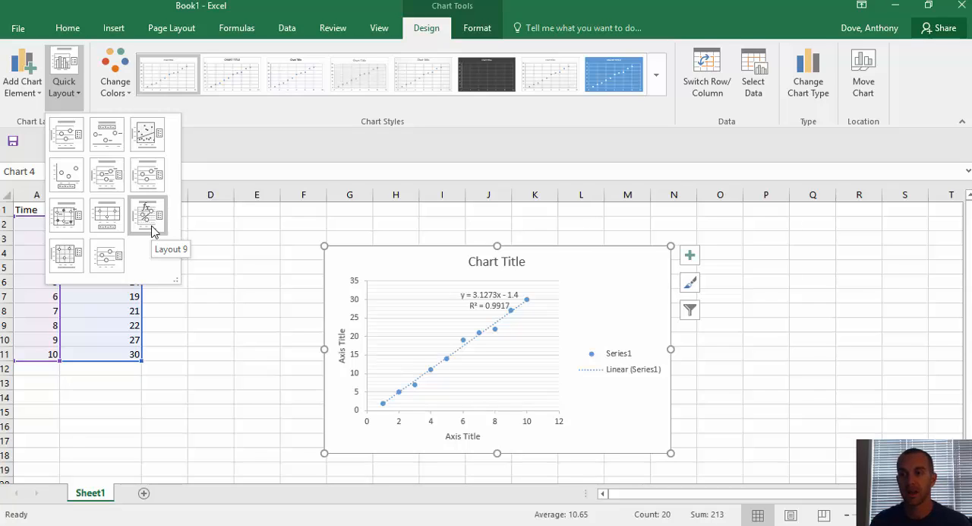
{"action": "left_click", "coordinate": [72, 135]}
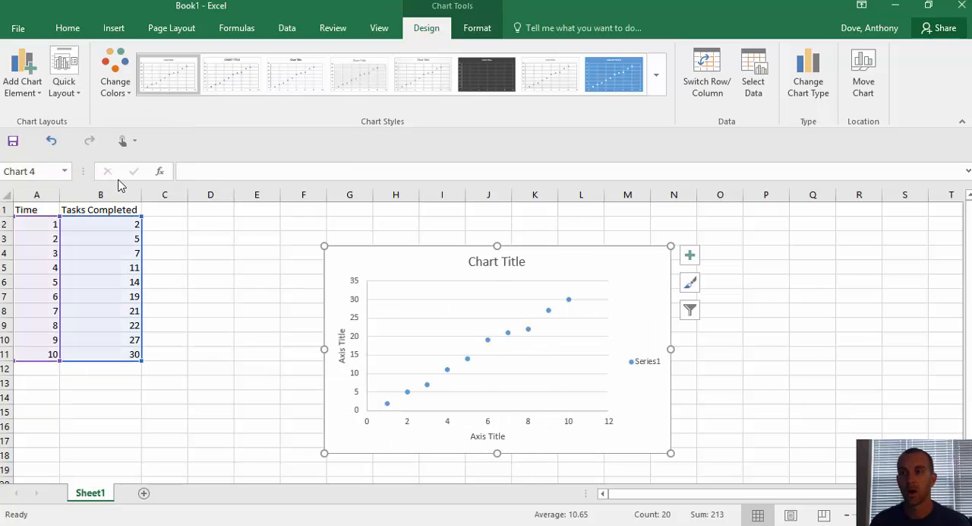
{"action": "left_click", "coordinate": [648, 366]}
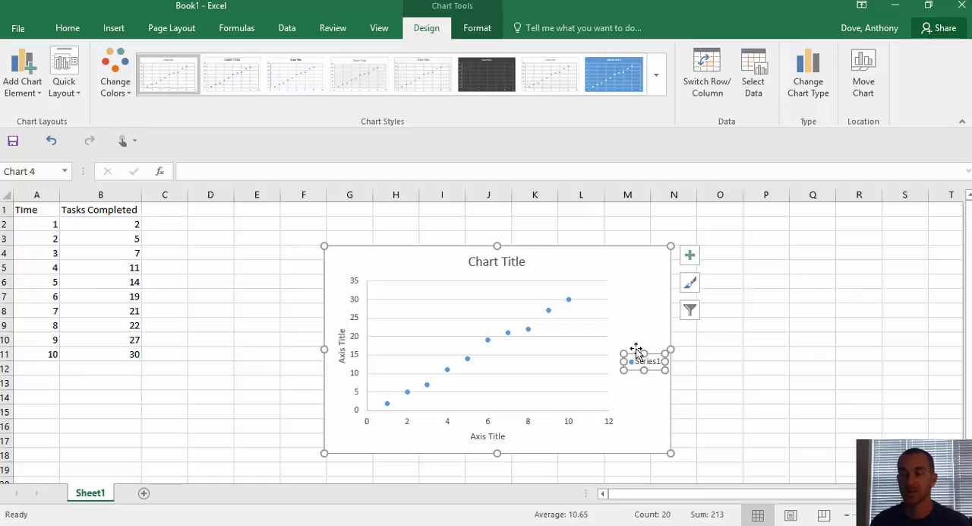
{"action": "key", "text": "Delete"}
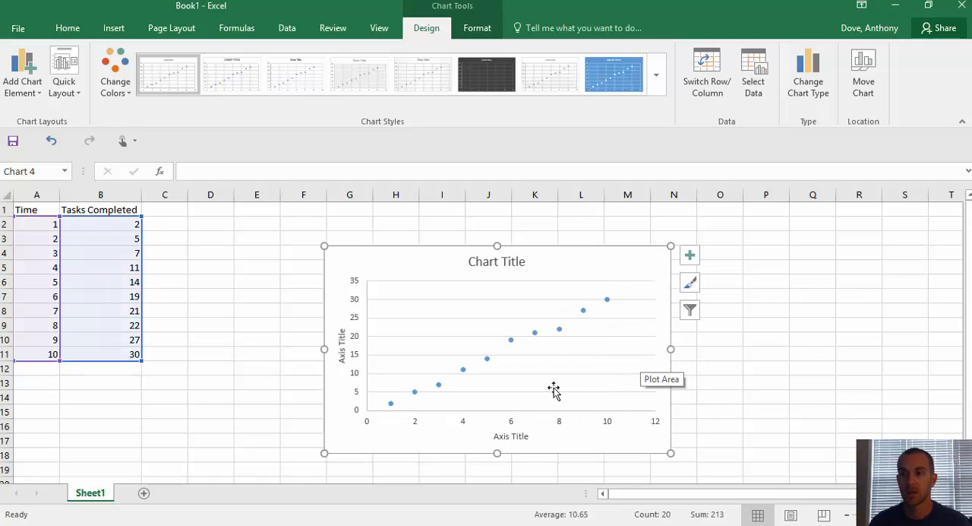
Step: Change the chart title to "New Title"
{"action": "double_click", "coordinate": [485, 260]}
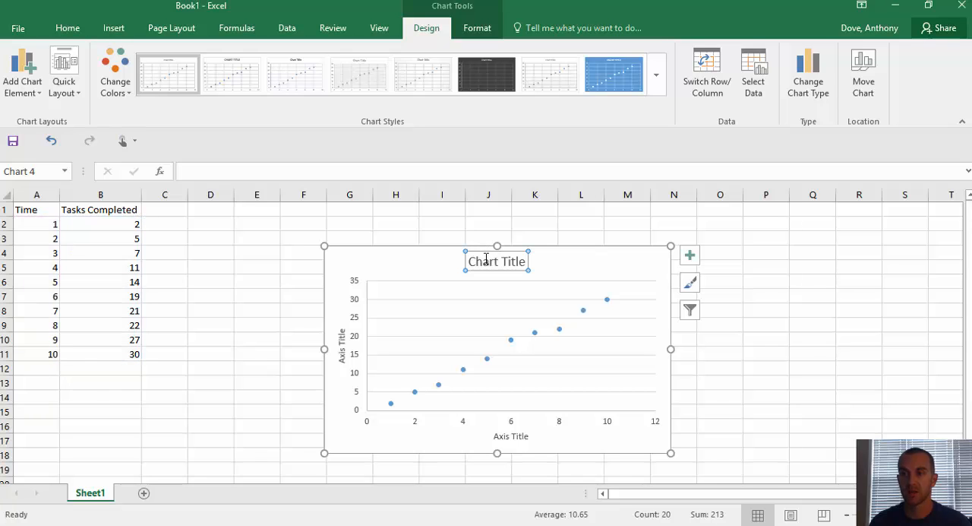
{"action": "double_click", "coordinate": [486, 261]}
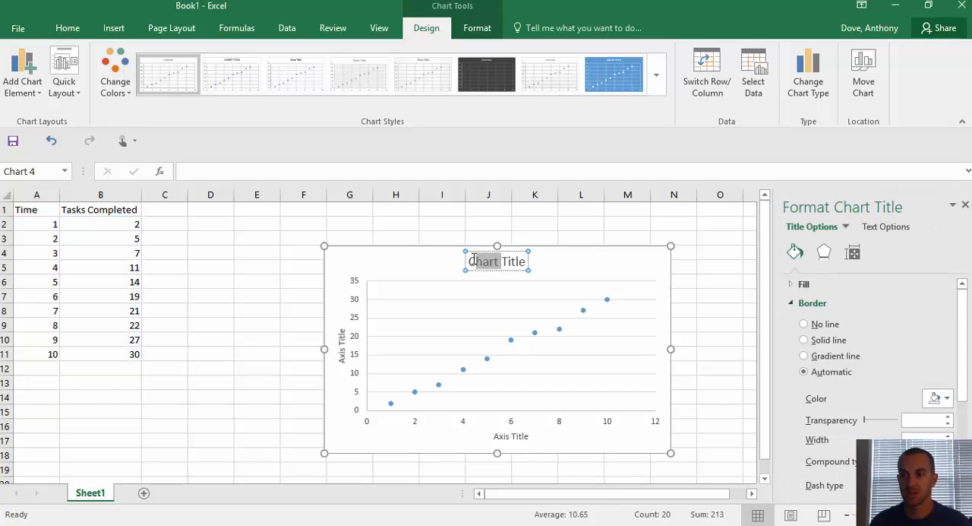
{"action": "key", "text": "Delete"}
{"action": "type", "text": "New"}
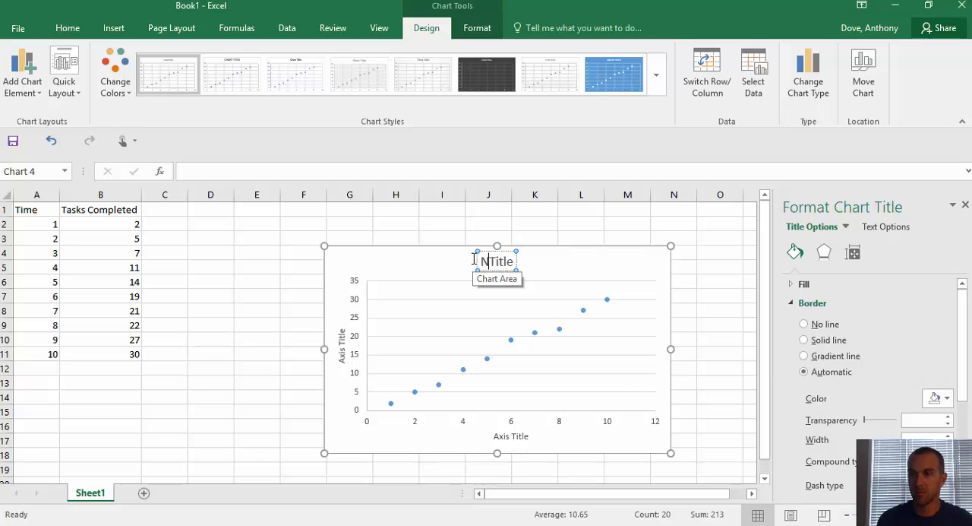
Step: Replace the horizontal axis title with "Time"
{"action": "left_click", "coordinate": [513, 439]}
{"action": "triple_click", "coordinate": [514, 441]}
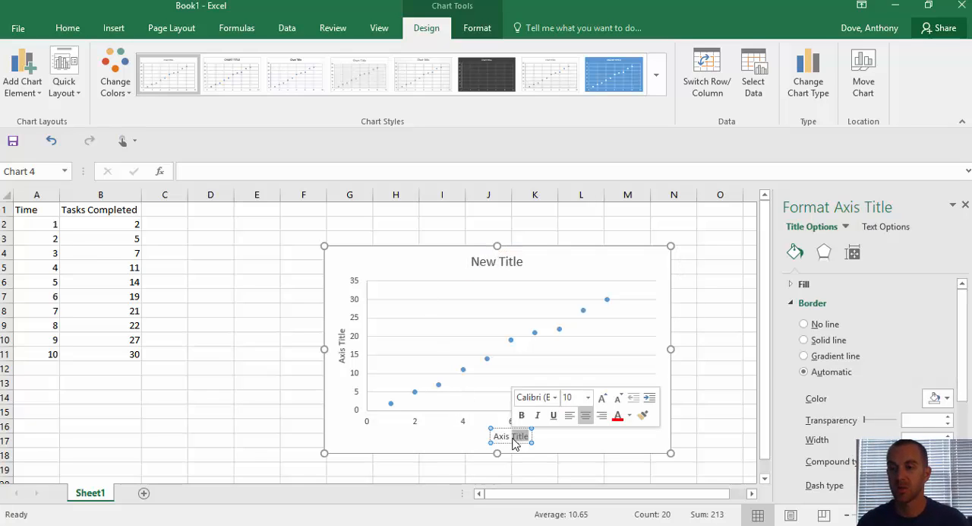
{"action": "double_click", "coordinate": [515, 437]}
{"action": "key", "text": "BackSpace"}
{"action": "key", "text": "BackSpace"}
{"action": "key", "text": "BackSpace"}
{"action": "key", "text": "BackSpace"}
{"action": "key", "text": "BackSpace"}
{"action": "key", "text": "BackSpace"}
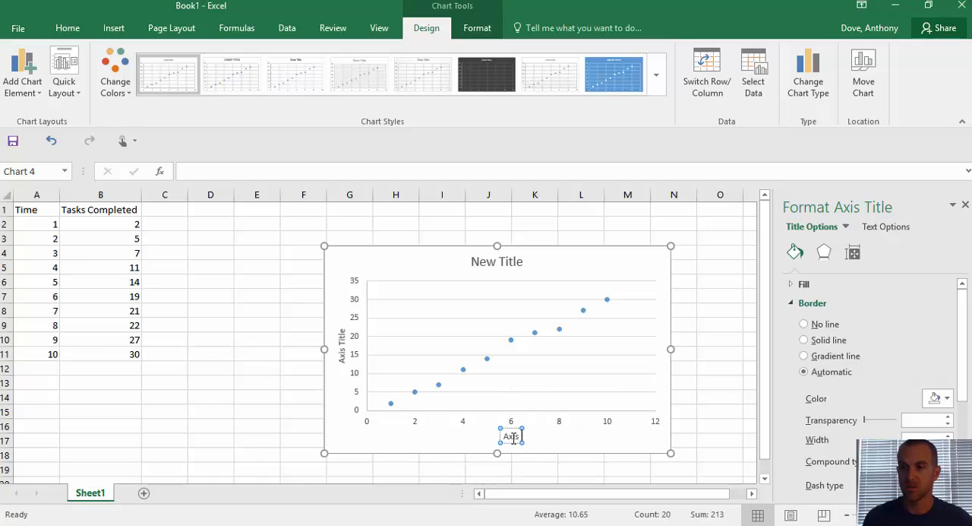
{"action": "type", "text": "Time"}
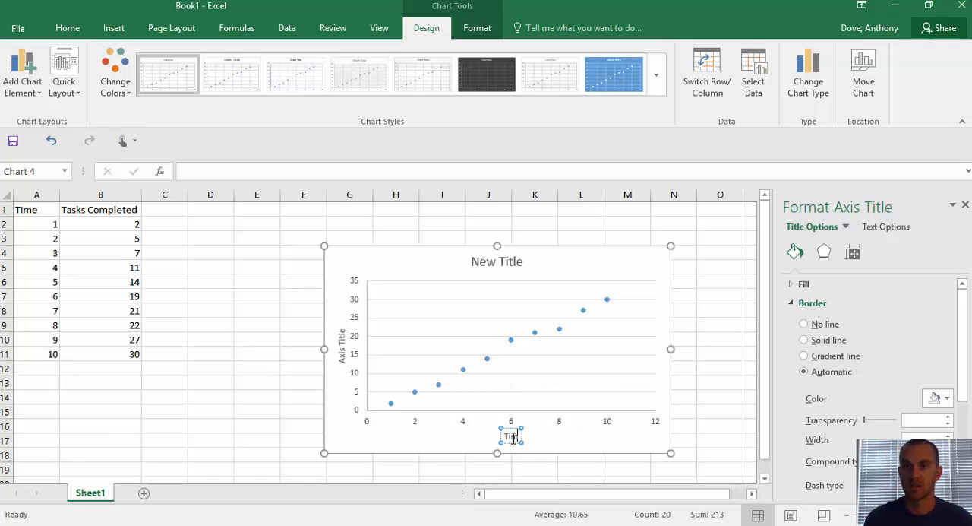
Step: Replace the vertical axis title with "Tasks Completed"
{"action": "left_click", "coordinate": [344, 352]}
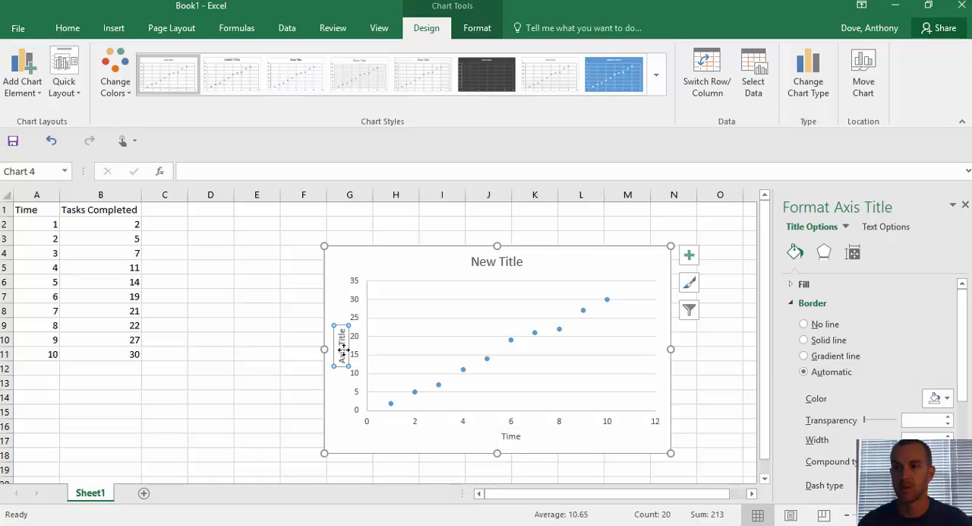
{"action": "double_click", "coordinate": [344, 354]}
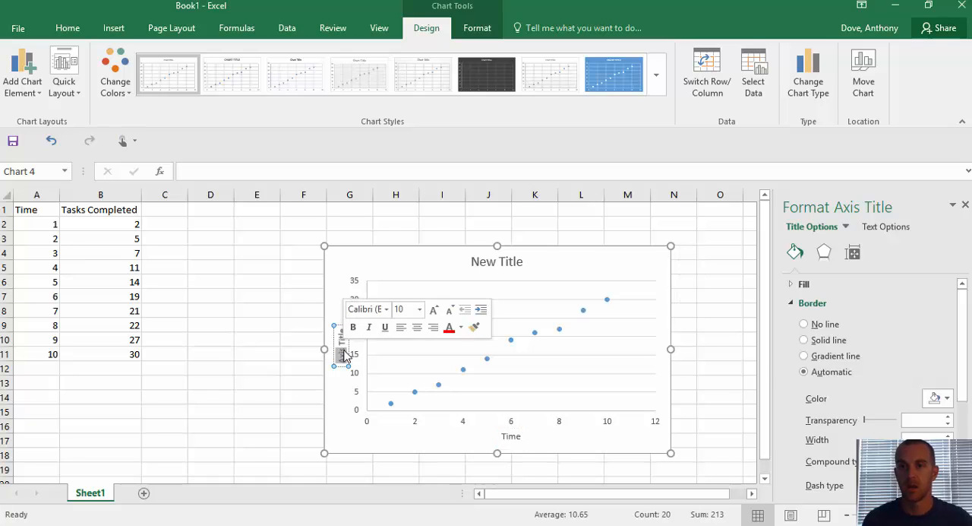
{"action": "type", "text": "Tasks C"}
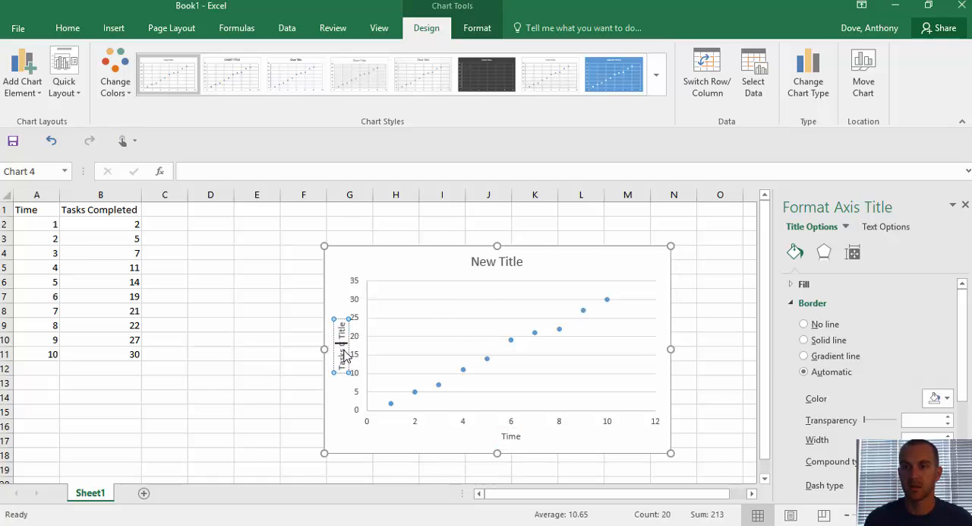
{"action": "type", "text": "ompleted"}
{"action": "key", "text": "Delete"}
{"action": "key", "text": "Delete"}
{"action": "key", "text": "Delete"}
{"action": "key", "text": "Delete"}
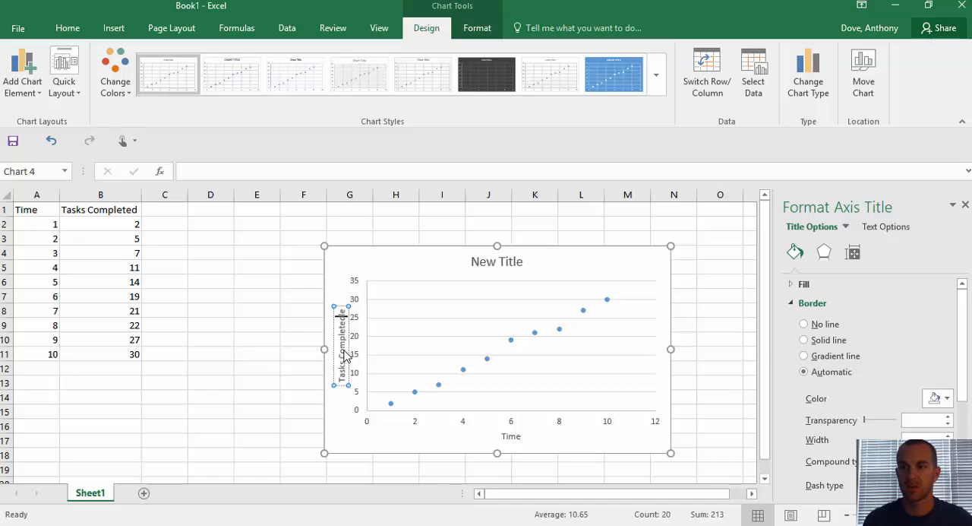
{"action": "key", "text": "Delete"}
{"action": "key", "text": "Delete"}
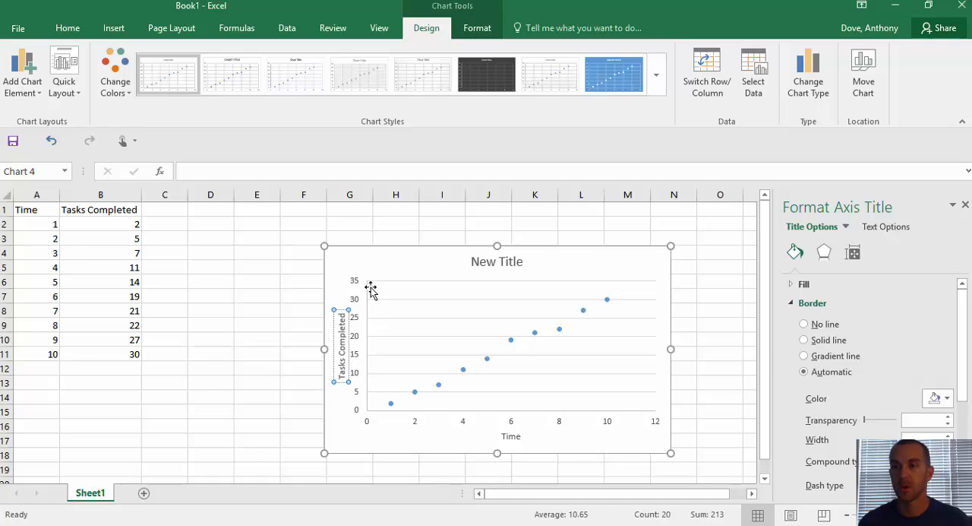
{"action": "left_click", "coordinate": [373, 256]}
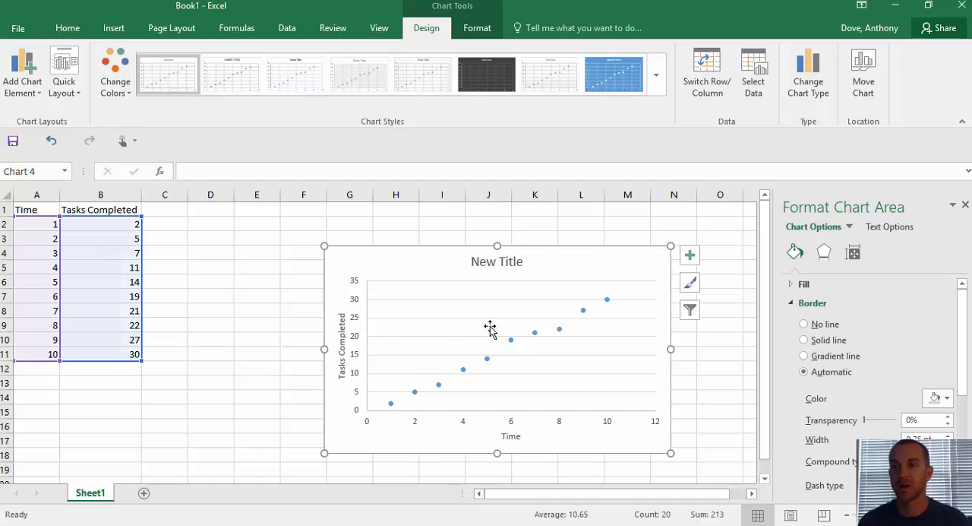
Step: Set the major unit of the chart's vertical axis to 3
{"action": "left_click", "coordinate": [353, 286]}
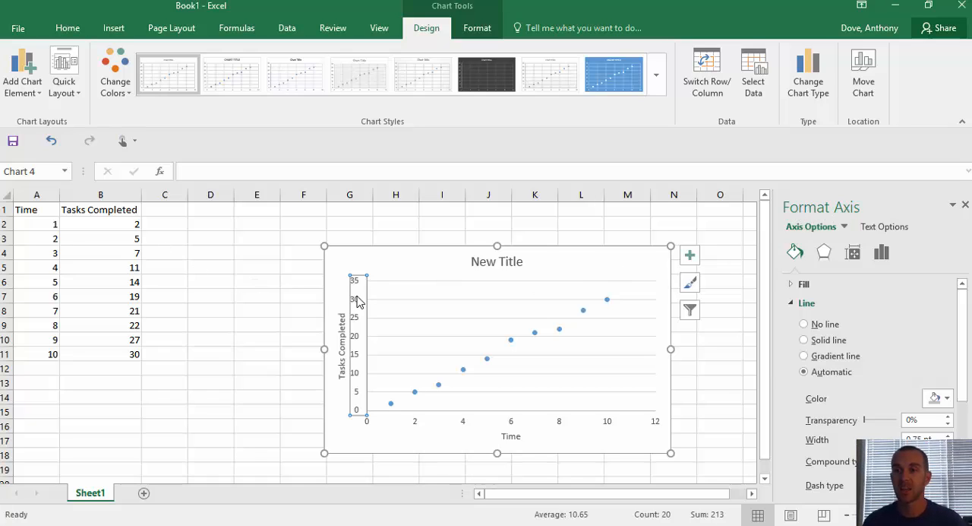
{"action": "right_click", "coordinate": [358, 299]}
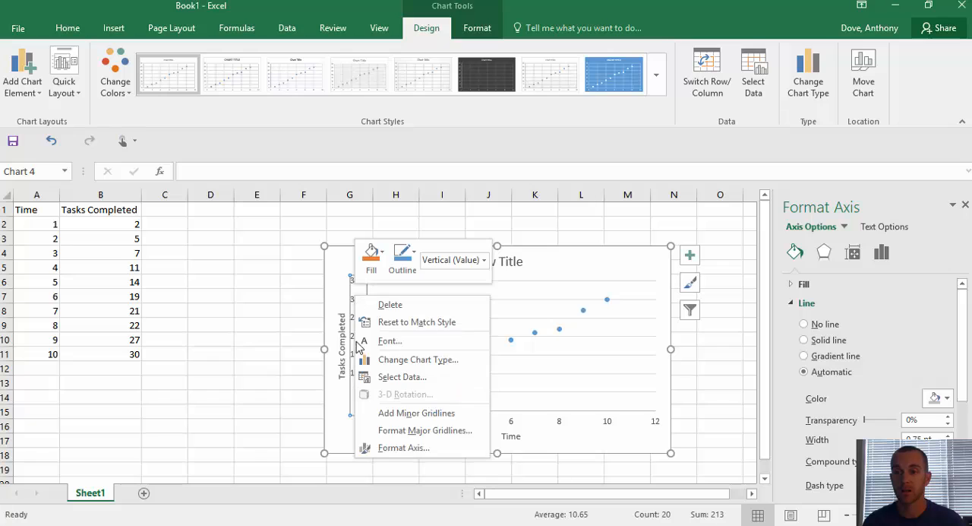
{"action": "left_click", "coordinate": [380, 448]}
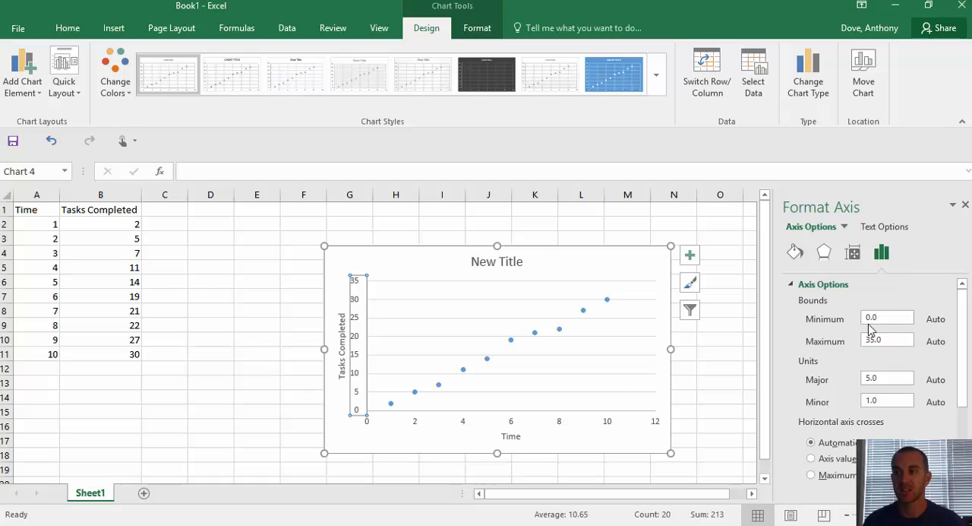
{"action": "left_click", "coordinate": [880, 380]}
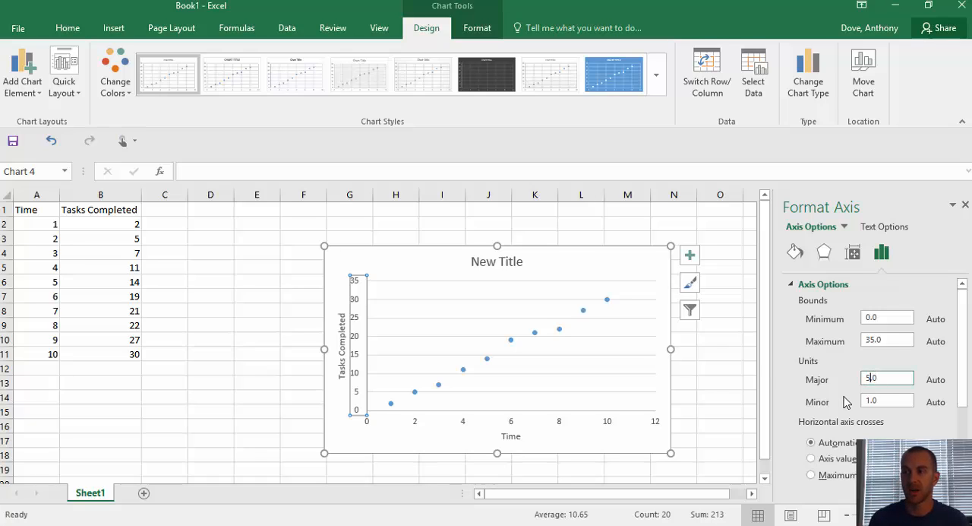
{"action": "type", "text": "3"}
{"action": "key", "text": "Return"}
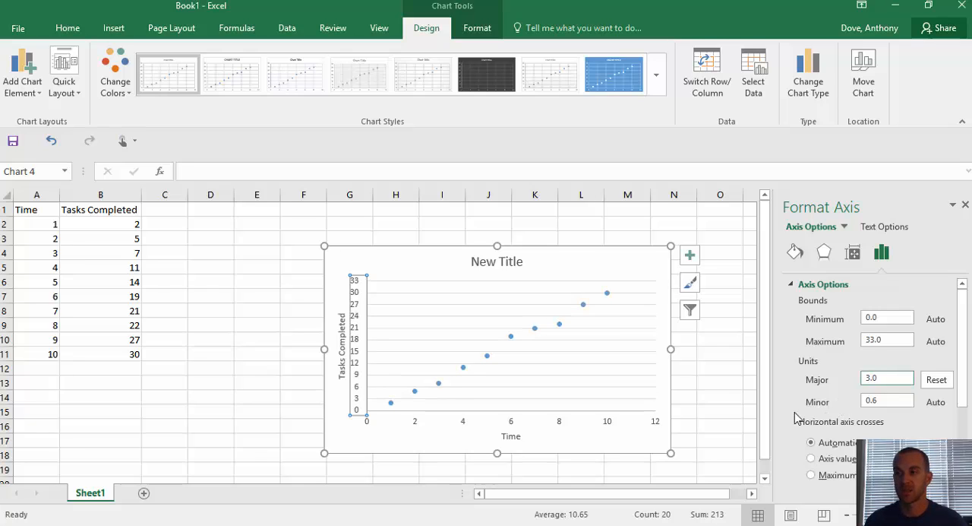
Step: Set the major unit of the chart's horizontal axis to 1
{"action": "scroll", "coordinate": [881, 389], "scroll_direction": "down", "scroll_amount": 1}
{"action": "scroll", "coordinate": [883, 388], "scroll_direction": "down", "scroll_amount": 3}
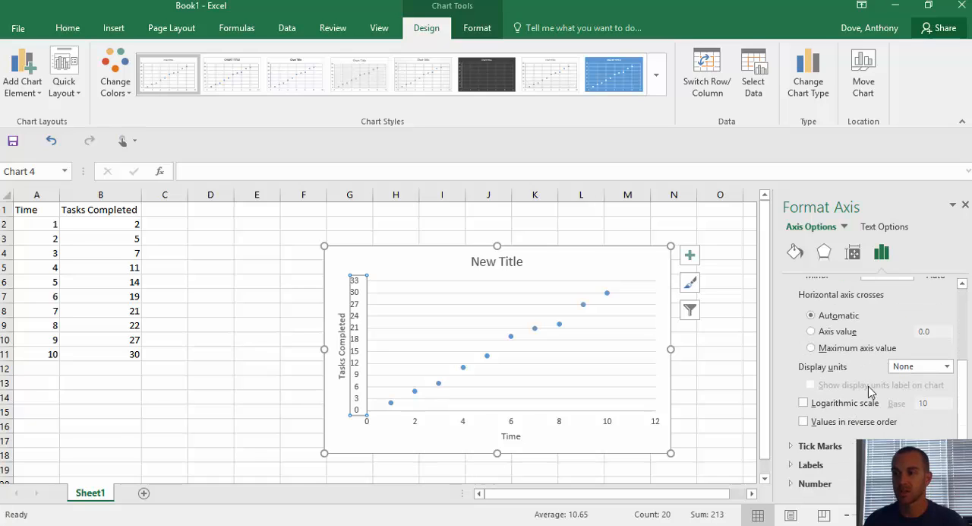
{"action": "left_click", "coordinate": [558, 424]}
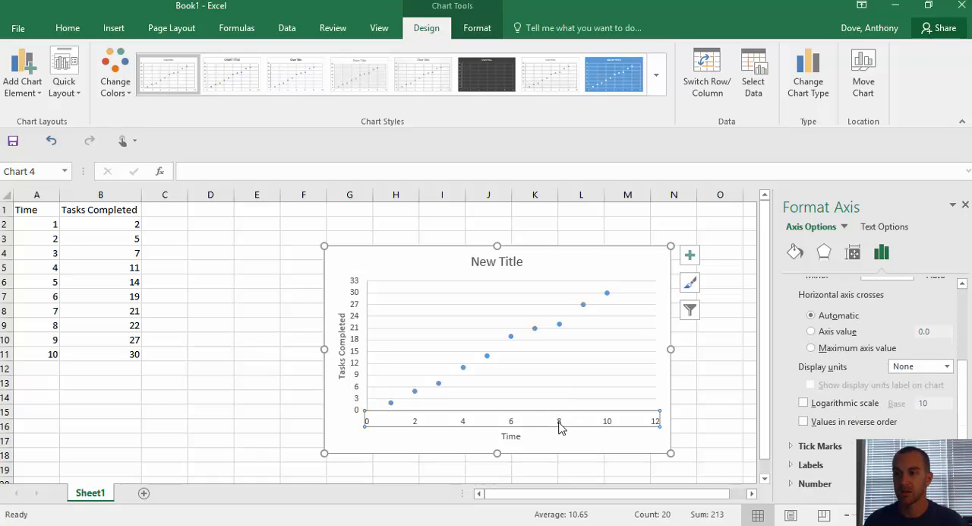
{"action": "scroll", "coordinate": [815, 351], "scroll_direction": "up", "scroll_amount": 1}
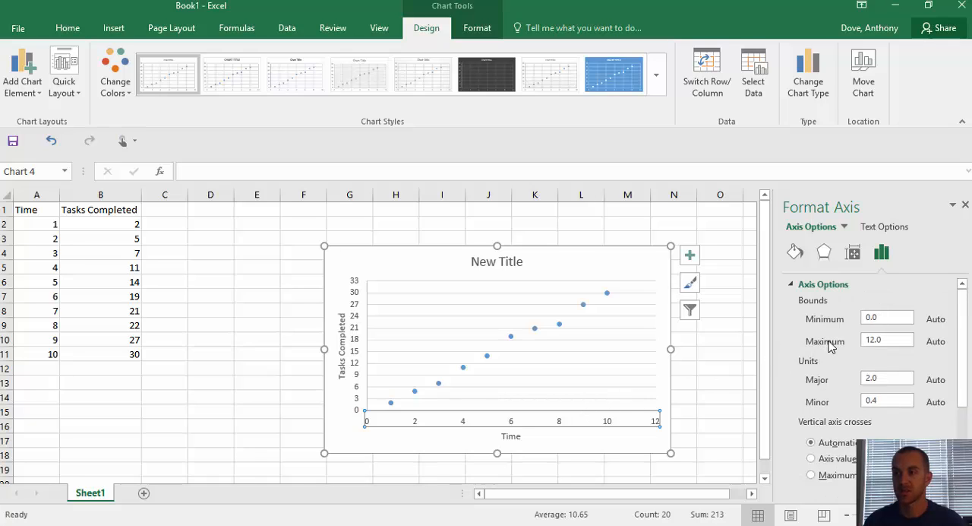
{"action": "left_click", "coordinate": [871, 379]}
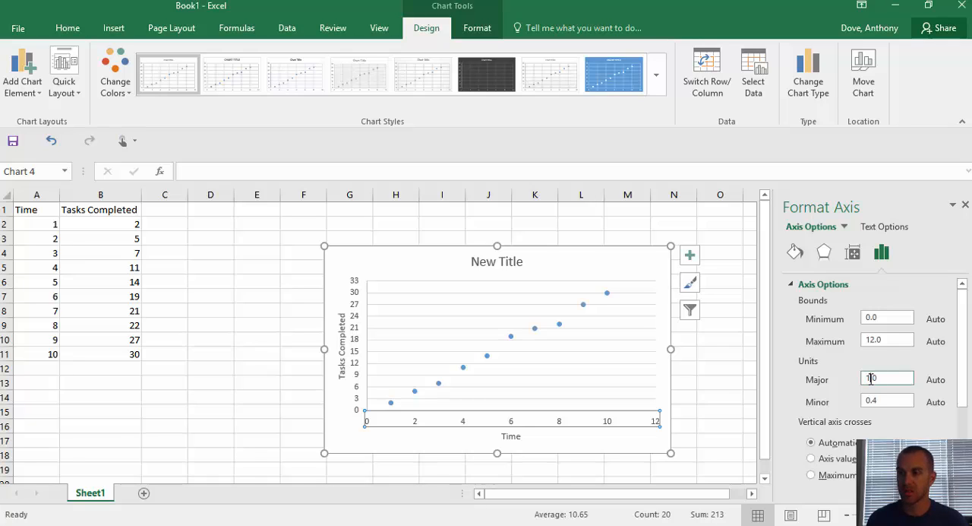
{"action": "key", "text": "Return"}
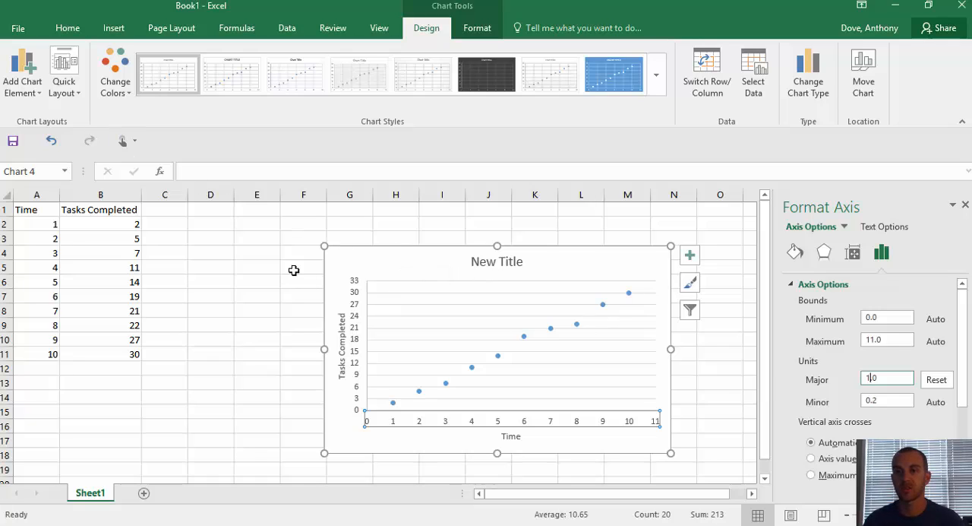
{"action": "left_click", "coordinate": [288, 280]}
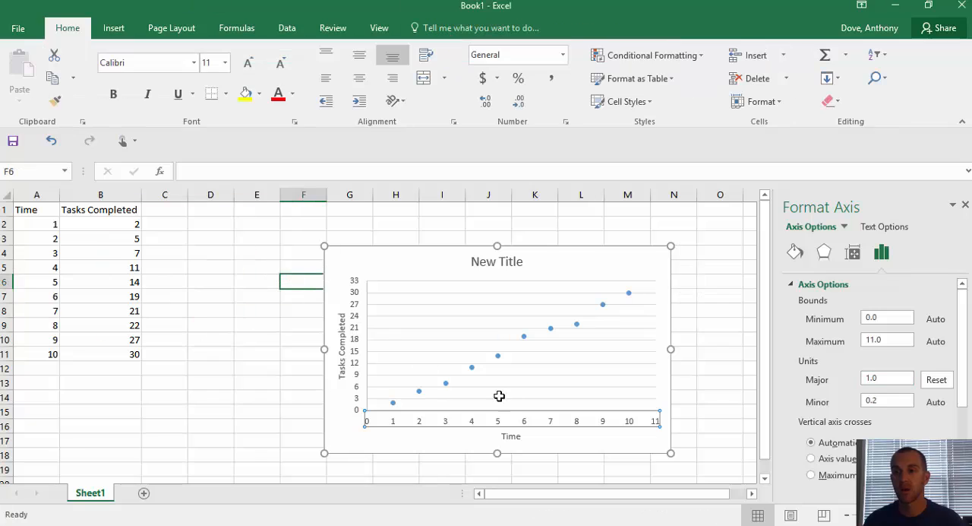
Step: Add a linear trendline to the scatter chart's data series and open its formatting options
{"action": "left_click", "coordinate": [472, 369]}
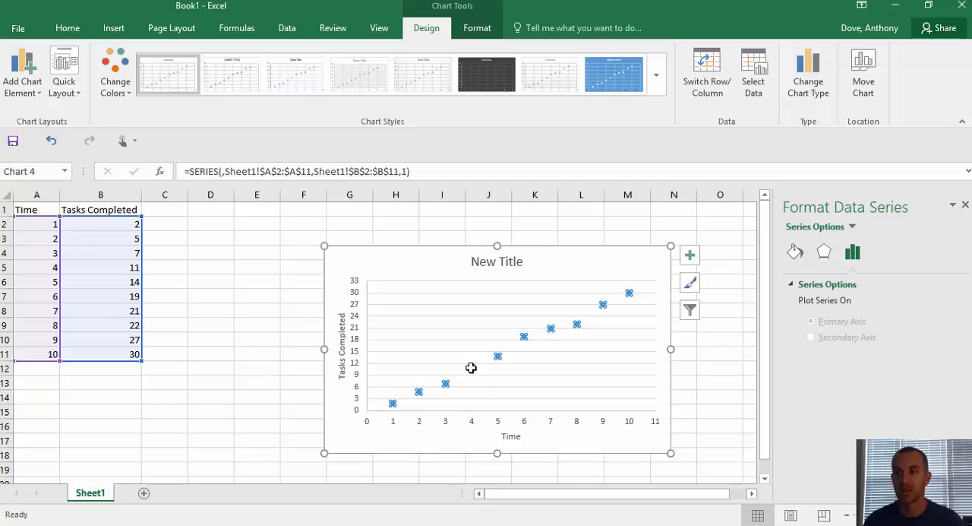
{"action": "right_click", "coordinate": [471, 368]}
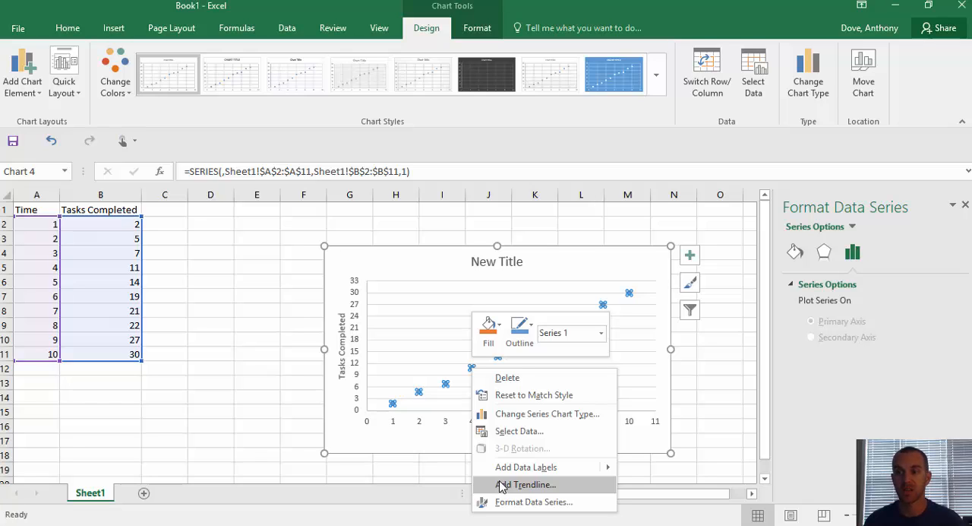
{"action": "left_click", "coordinate": [299, 268]}
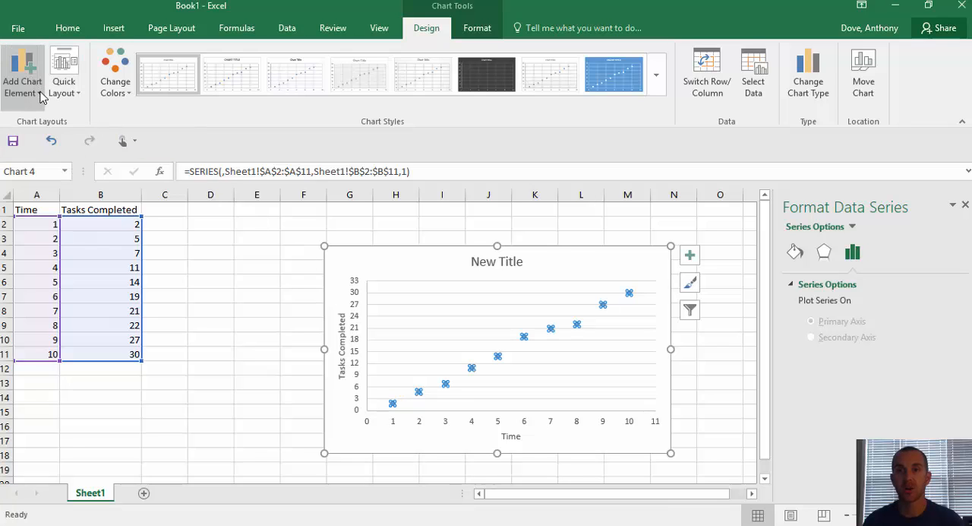
{"action": "left_click", "coordinate": [41, 94]}
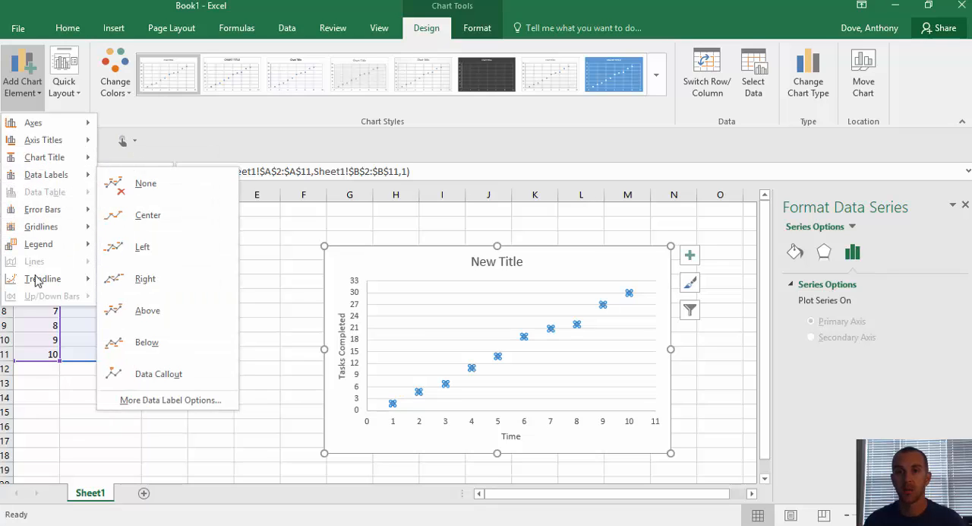
{"action": "mouse_move", "coordinate": [36, 281]}
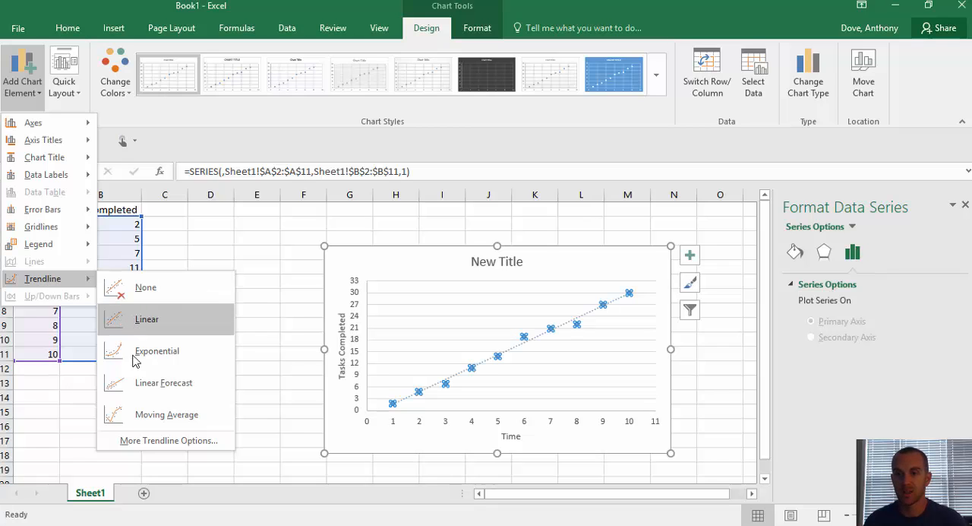
{"action": "left_click", "coordinate": [139, 440]}
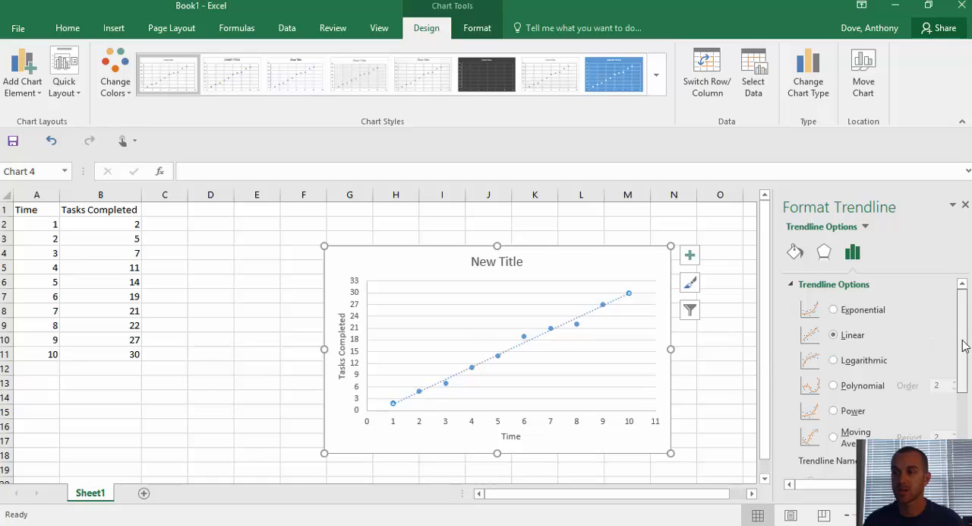
Step: Display the trendline's equation and R-squared value on the chart and move their label above the plot area, beside the chart title
{"action": "left_click_drag", "start_coordinate": [965, 343], "coordinate": [963, 429]}
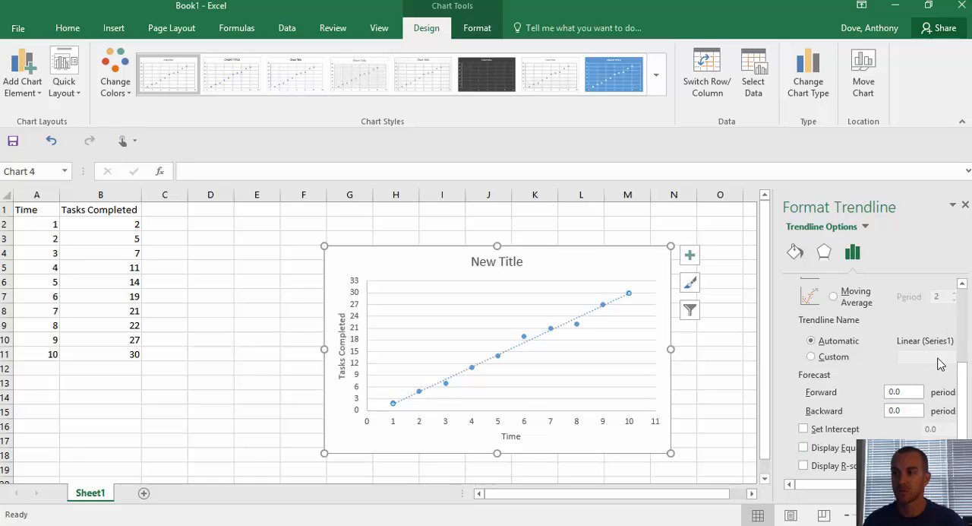
{"action": "left_click", "coordinate": [804, 448]}
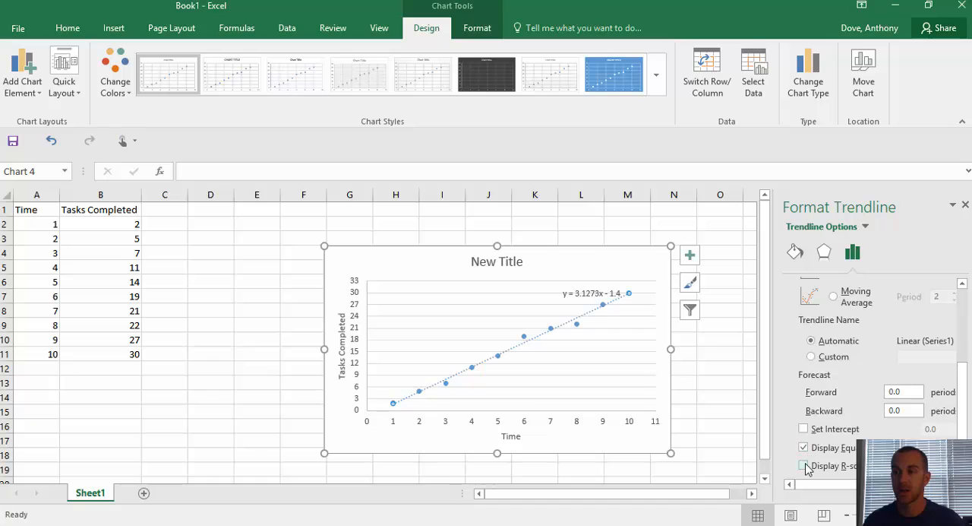
{"action": "left_click", "coordinate": [803, 466]}
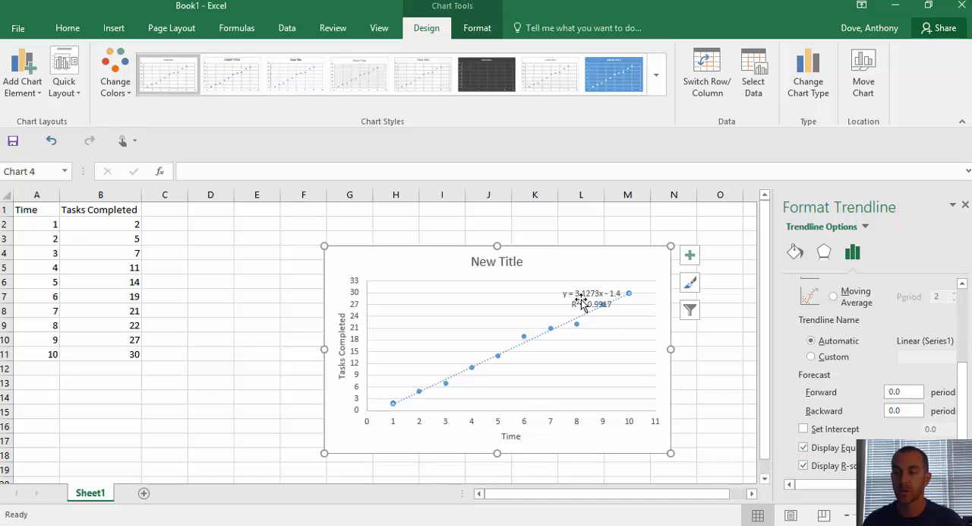
{"action": "left_click_drag", "start_coordinate": [586, 302], "coordinate": [572, 266]}
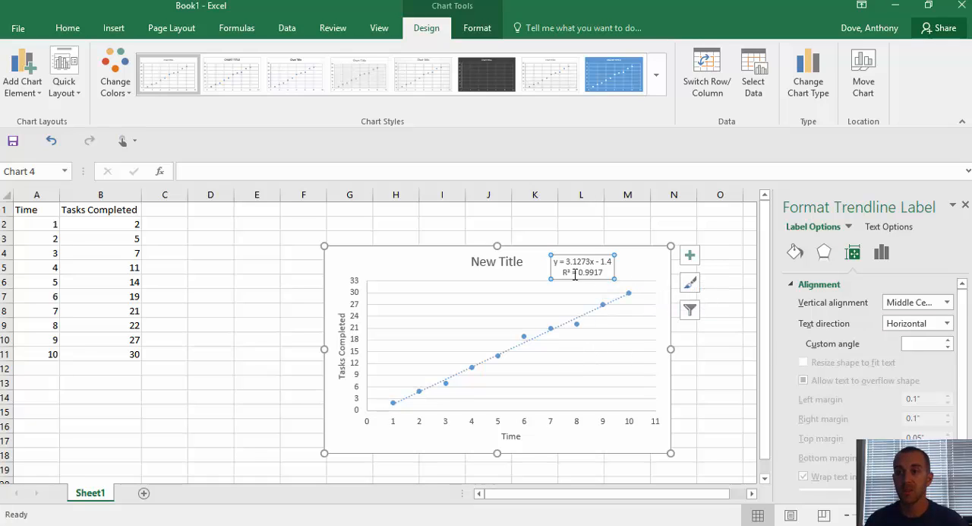
Step: Try the Exponential and Logarithmic types on the chart's trendline
{"action": "left_click", "coordinate": [567, 329]}
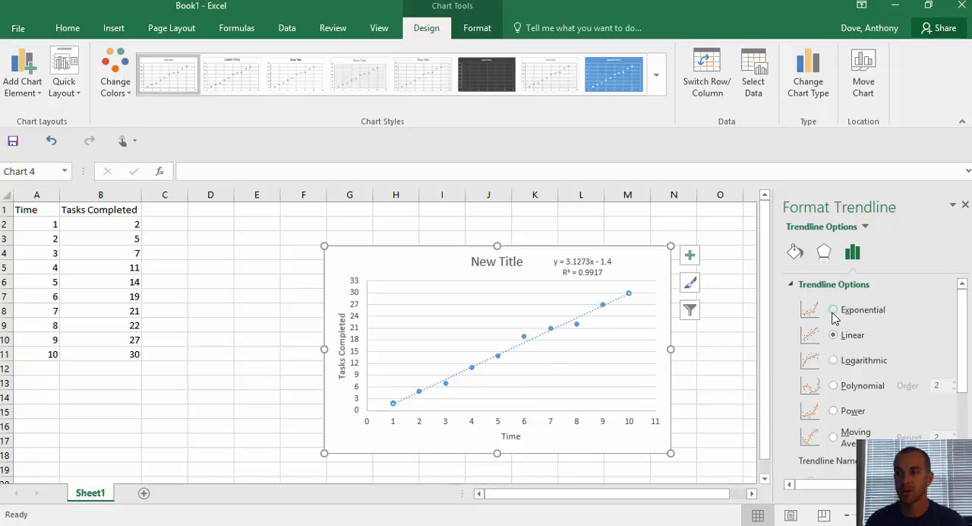
{"action": "left_click", "coordinate": [833, 311]}
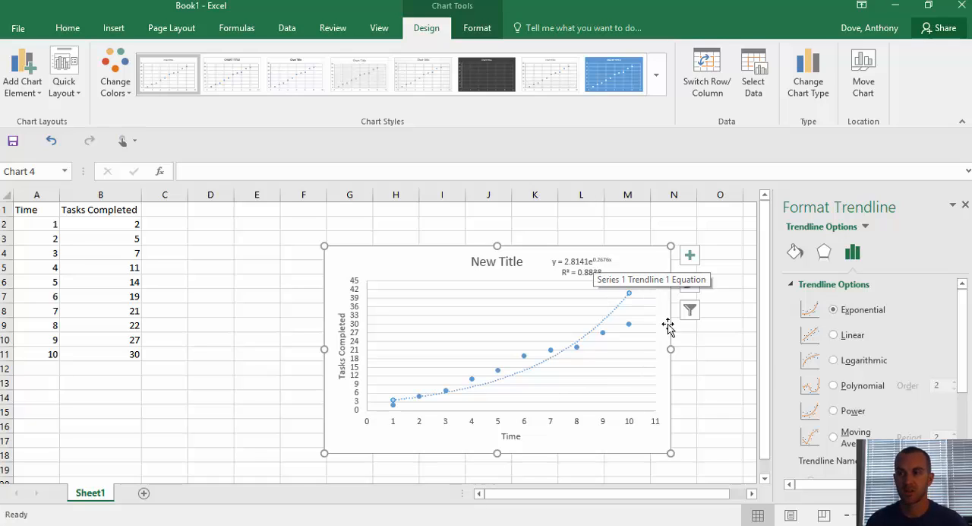
{"action": "left_click", "coordinate": [834, 361]}
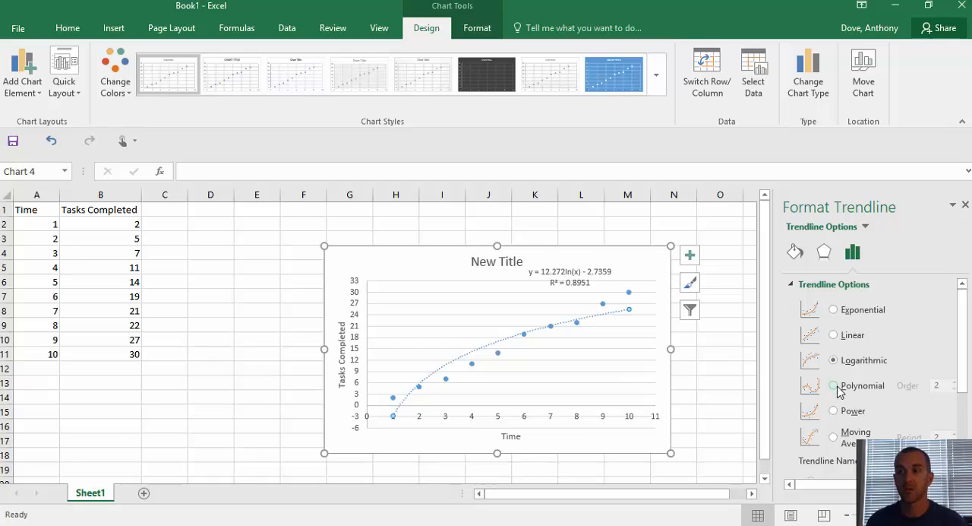
Step: Change the trendline type to Polynomial of order 2 and move its equation label clear of the chart title
{"action": "left_click", "coordinate": [835, 385]}
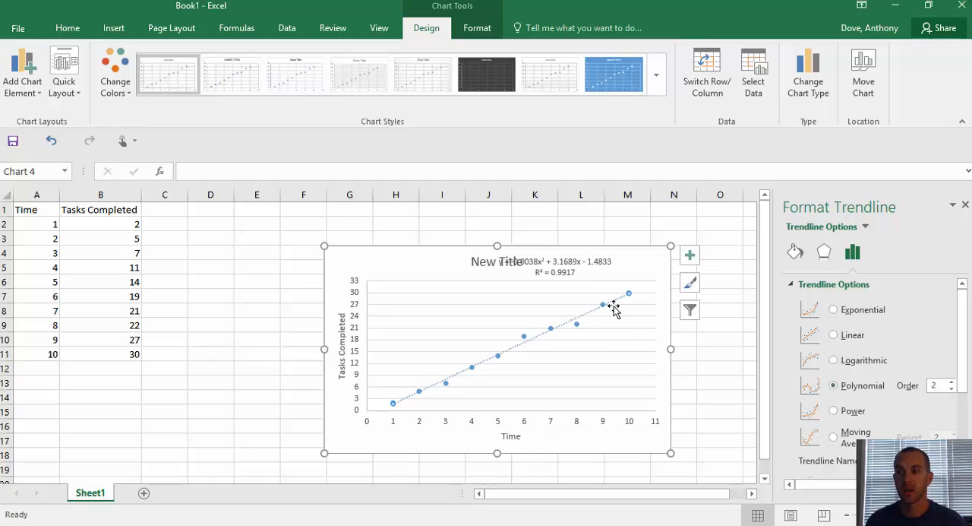
{"action": "left_click_drag", "start_coordinate": [580, 270], "coordinate": [619, 270]}
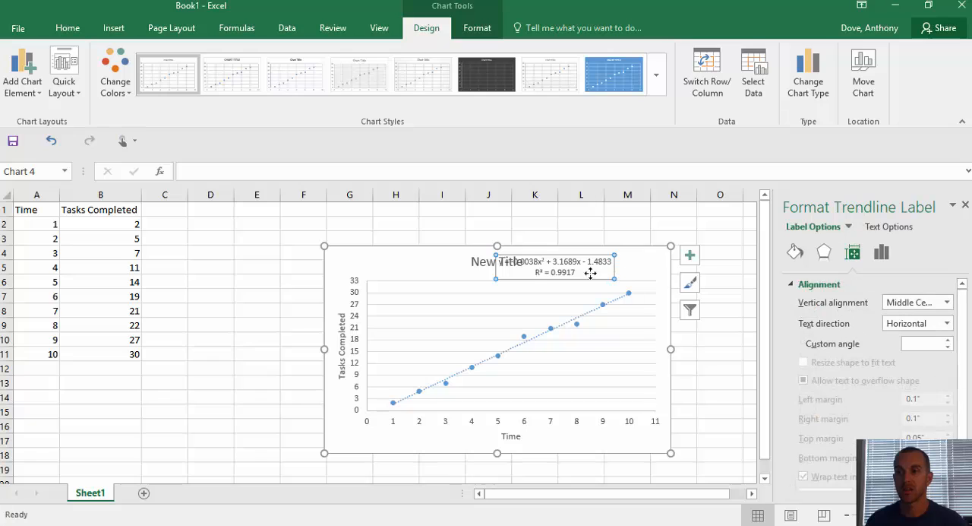
{"action": "left_click", "coordinate": [586, 271]}
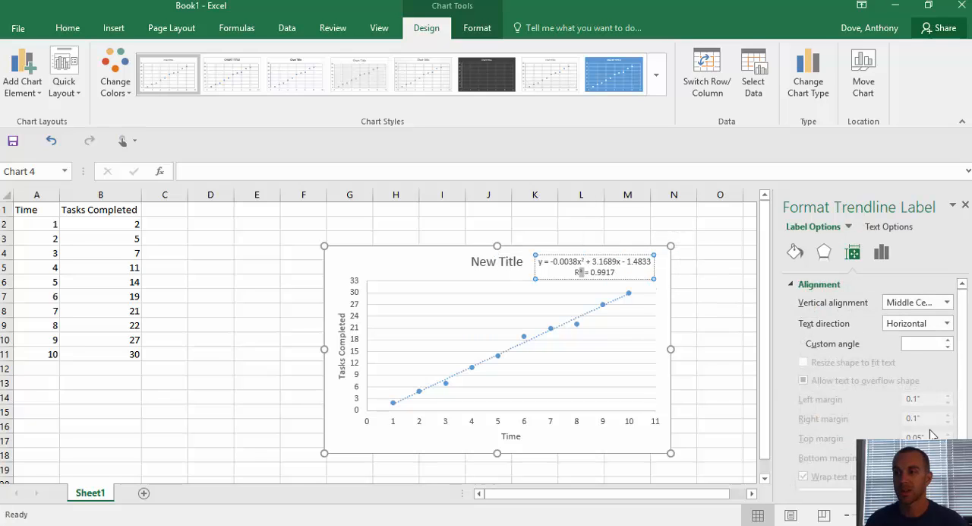
Step: Try raising the polynomial trendline's order one level at a time up to 6
{"action": "left_click", "coordinate": [606, 301]}
{"action": "left_click", "coordinate": [617, 307]}
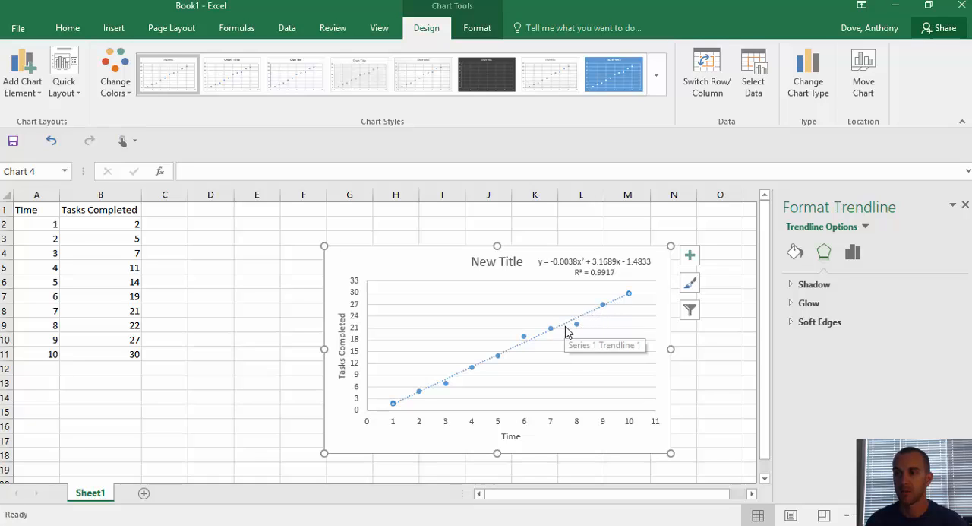
{"action": "left_click", "coordinate": [577, 325]}
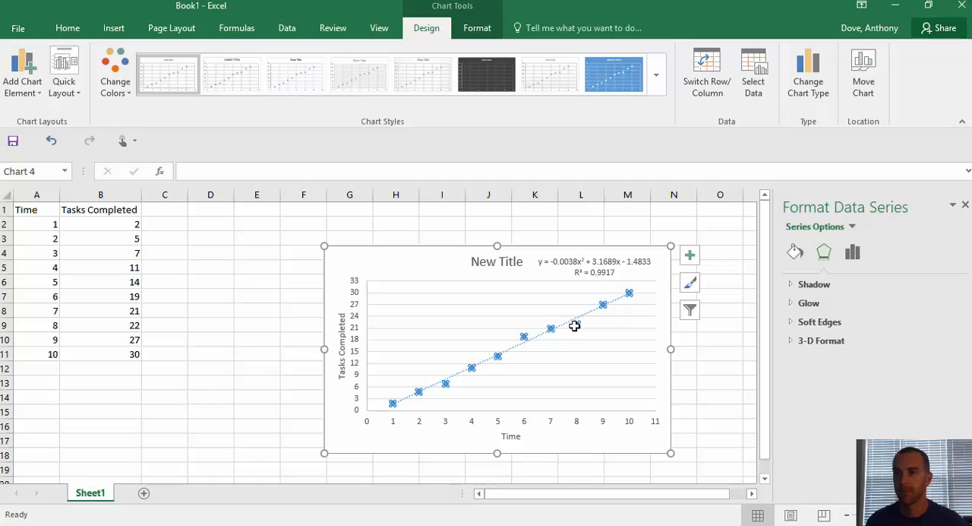
{"action": "left_click", "coordinate": [568, 323]}
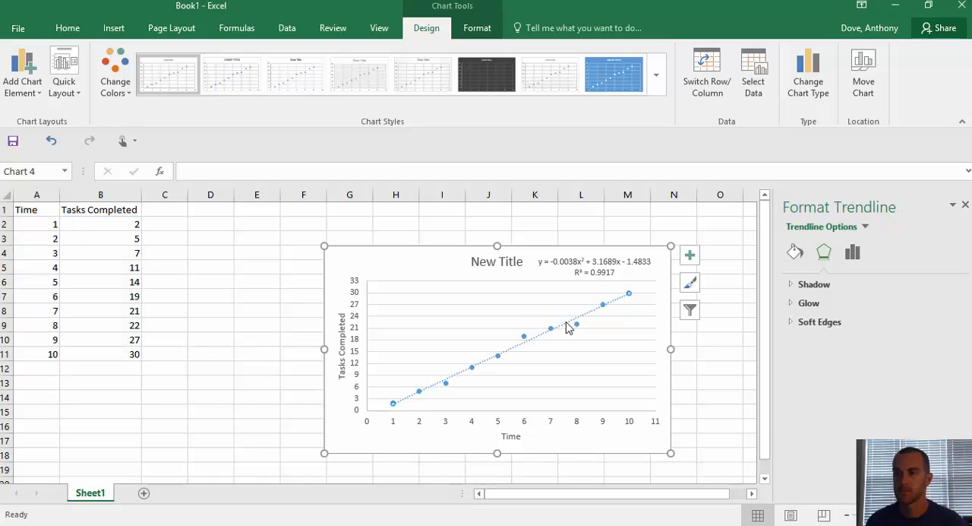
{"action": "left_click", "coordinate": [791, 251]}
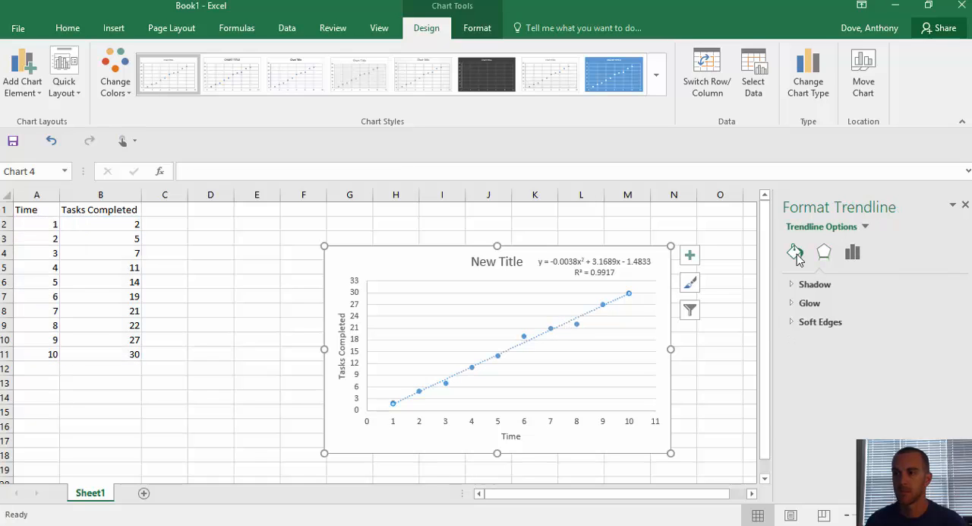
{"action": "left_click", "coordinate": [851, 258]}
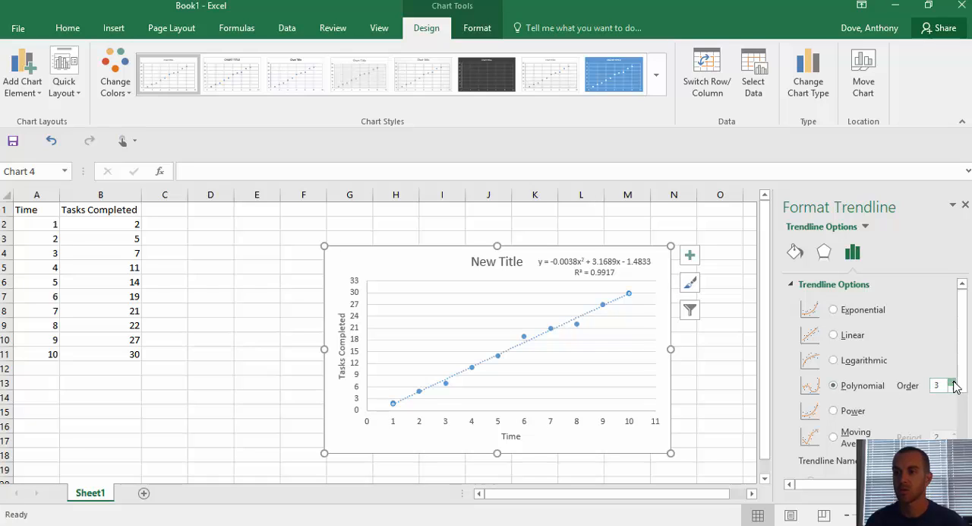
{"action": "left_click", "coordinate": [955, 382]}
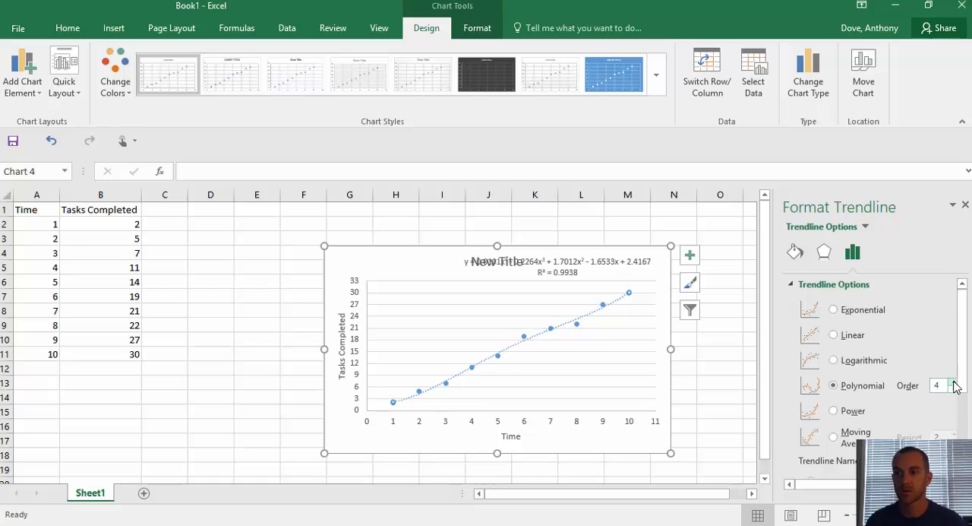
{"action": "left_click", "coordinate": [955, 382]}
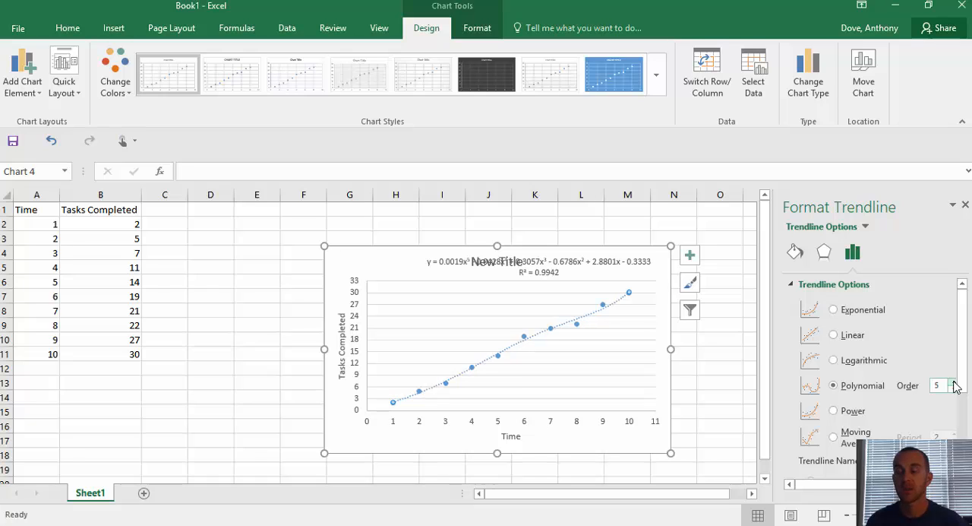
{"action": "left_click", "coordinate": [955, 382]}
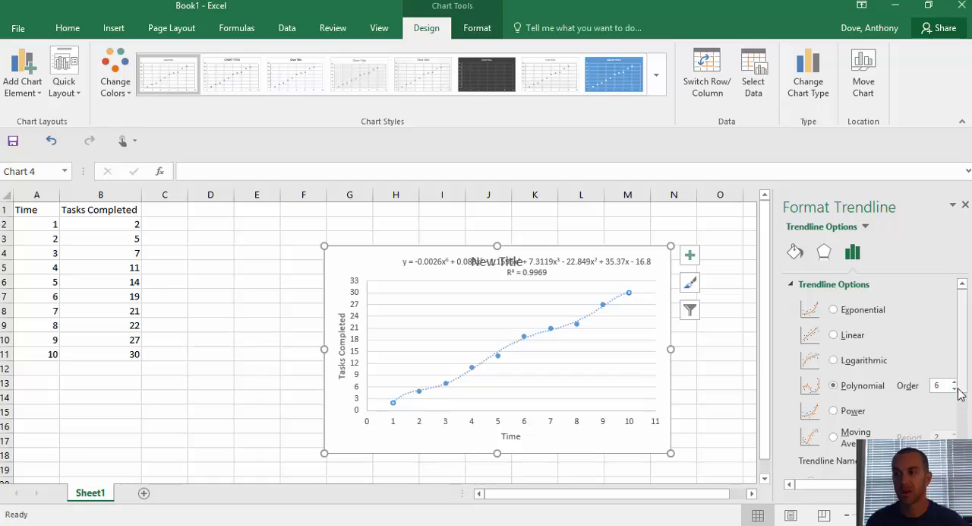
Step: Set the polynomial trendline's order back to 2
{"action": "left_click", "coordinate": [955, 389]}
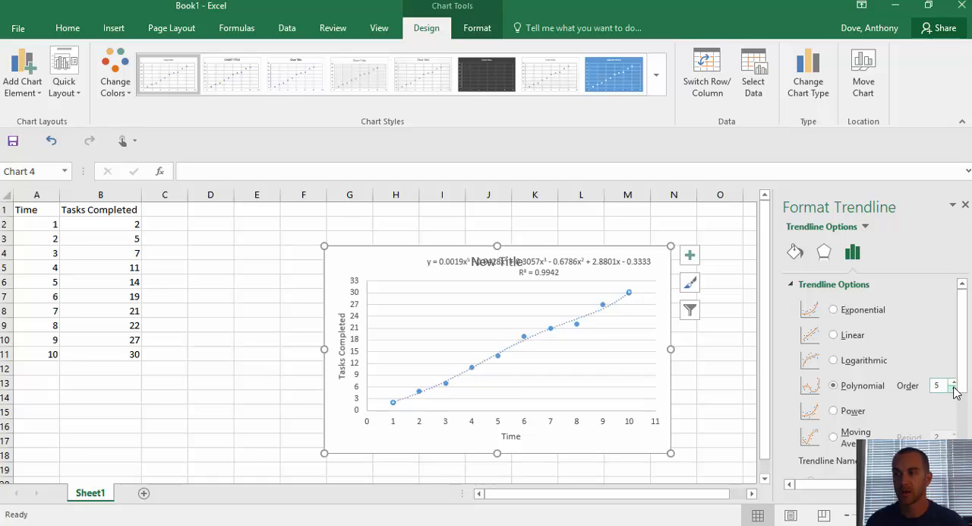
{"action": "double_click", "coordinate": [955, 389]}
{"action": "left_click", "coordinate": [954, 389]}
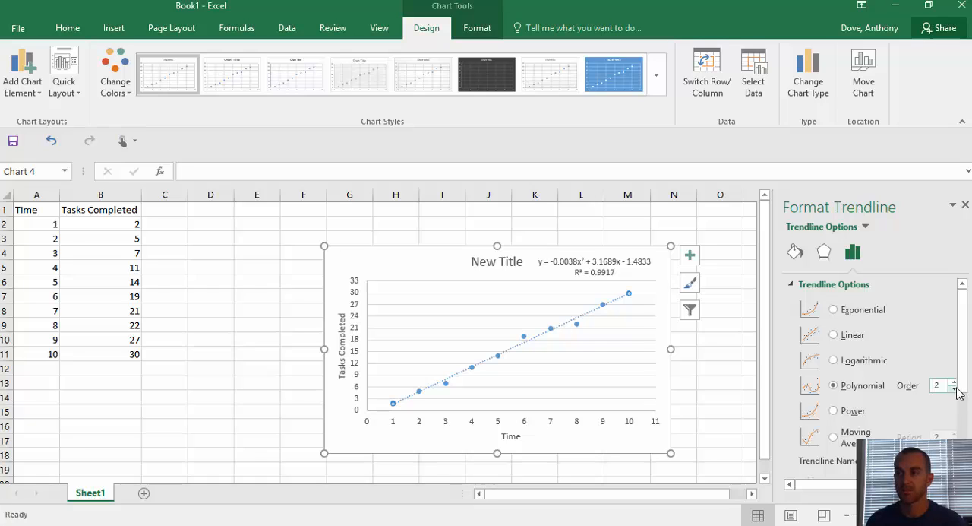
Step: Format the numbers in the trendline's equation label with the Number category and 6 decimal places
{"action": "left_click_drag", "start_coordinate": [964, 383], "coordinate": [970, 467]}
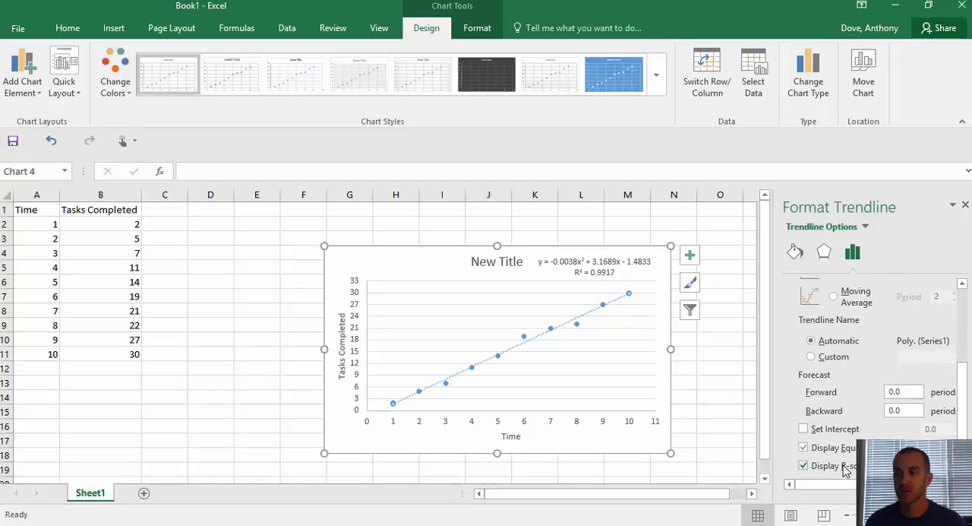
{"action": "left_click", "coordinate": [568, 262]}
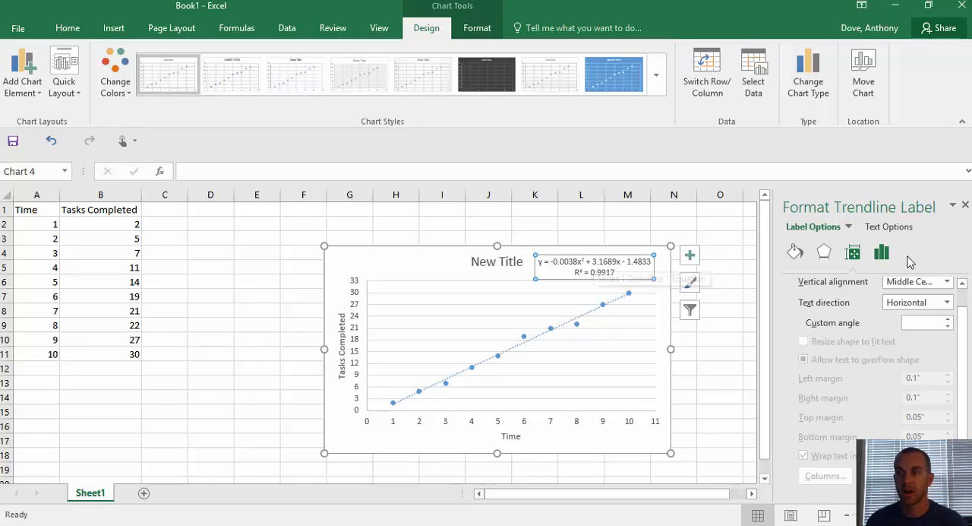
{"action": "left_click", "coordinate": [882, 253]}
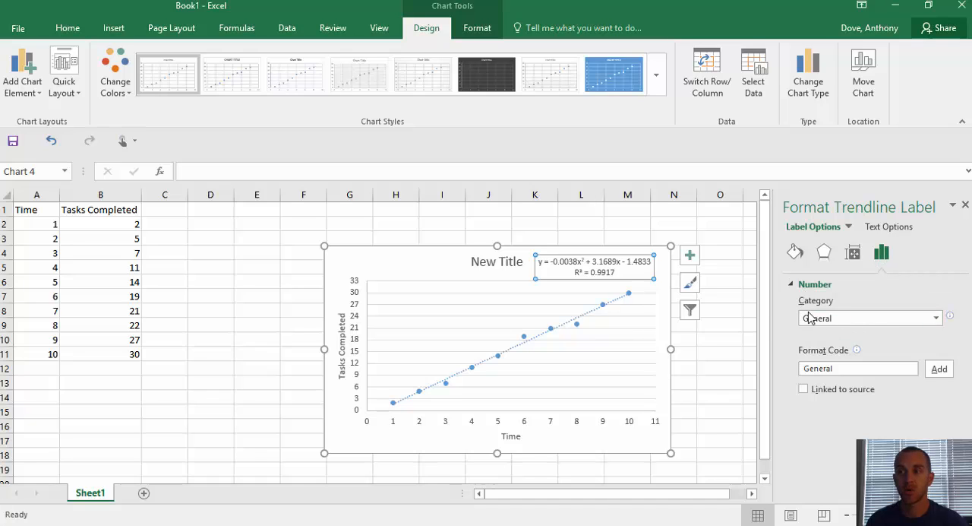
{"action": "right_click", "coordinate": [582, 264]}
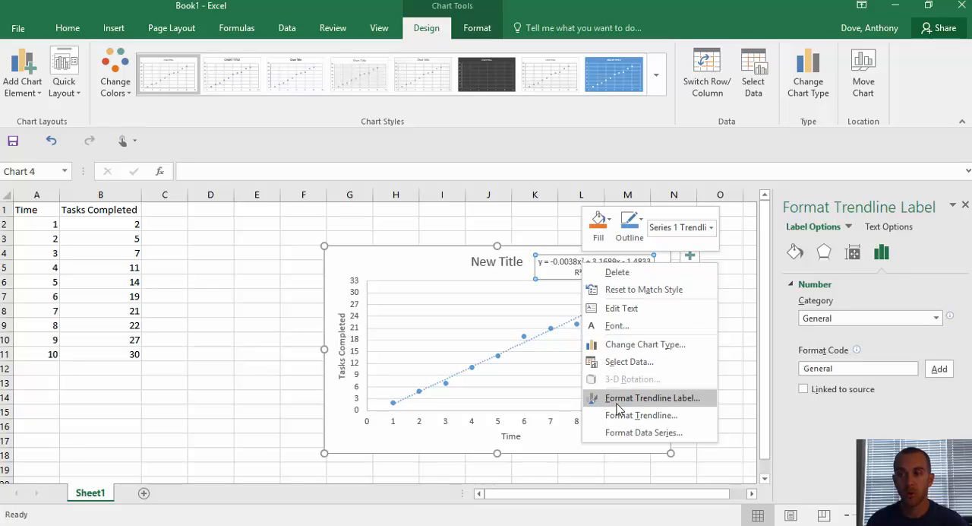
{"action": "left_click", "coordinate": [674, 403]}
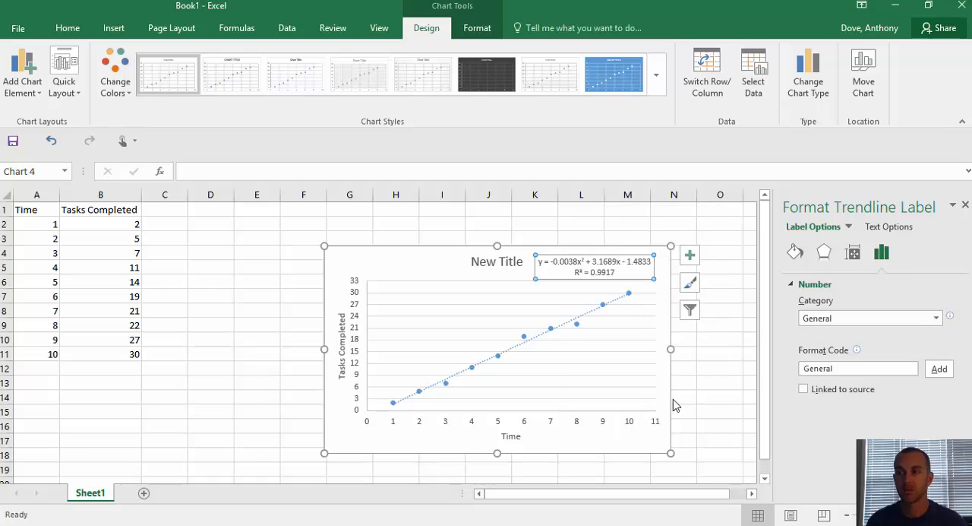
{"action": "left_click", "coordinate": [847, 326]}
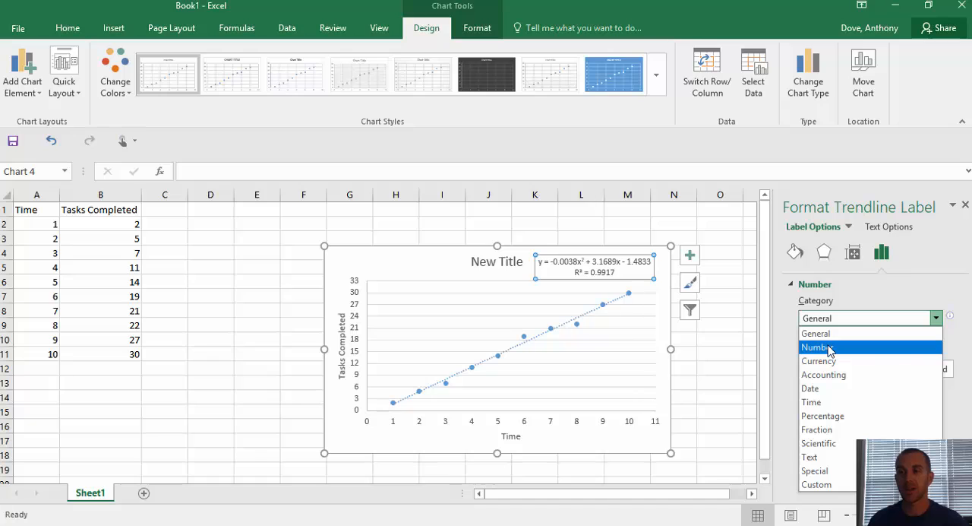
{"action": "left_click", "coordinate": [830, 348]}
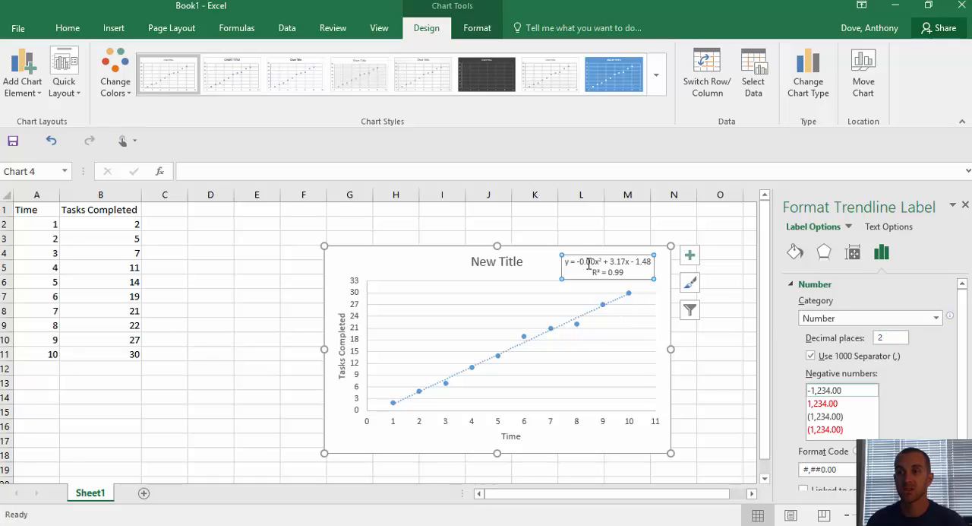
{"action": "double_click", "coordinate": [880, 338]}
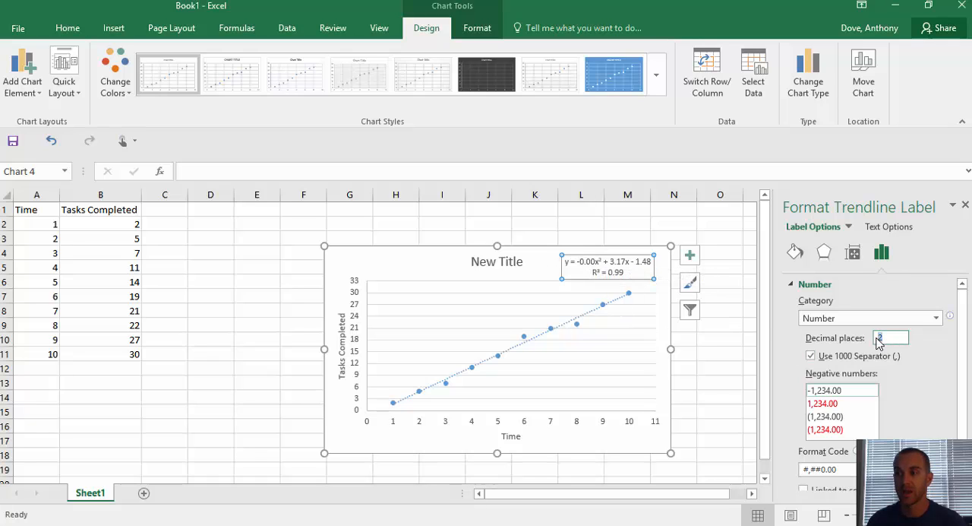
{"action": "type", "text": "6"}
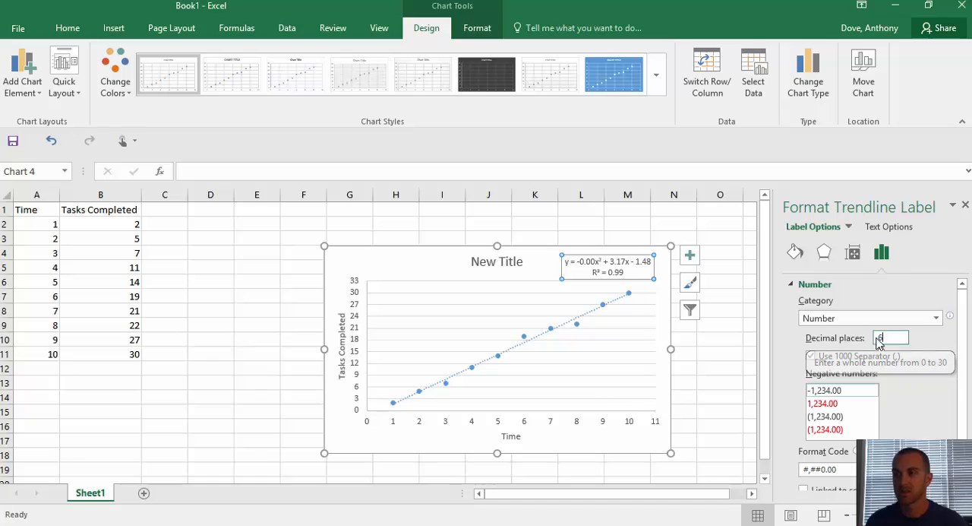
{"action": "key", "text": "Return"}
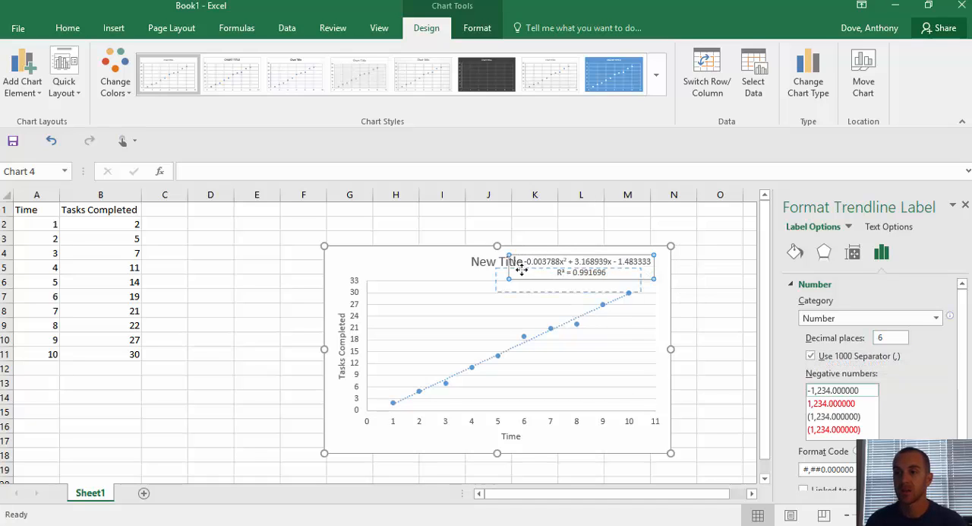
Step: Move the equation label just below the chart title and highlight its equation text from the equals sign onward
{"action": "left_click_drag", "start_coordinate": [506, 275], "coordinate": [452, 292]}
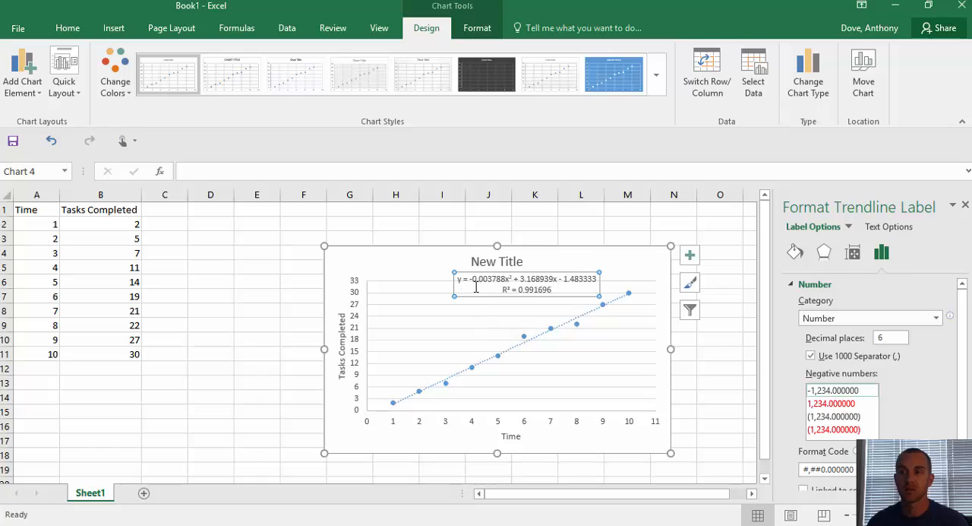
{"action": "left_click", "coordinate": [468, 279]}
{"action": "left_click_drag", "start_coordinate": [468, 279], "coordinate": [599, 281]}
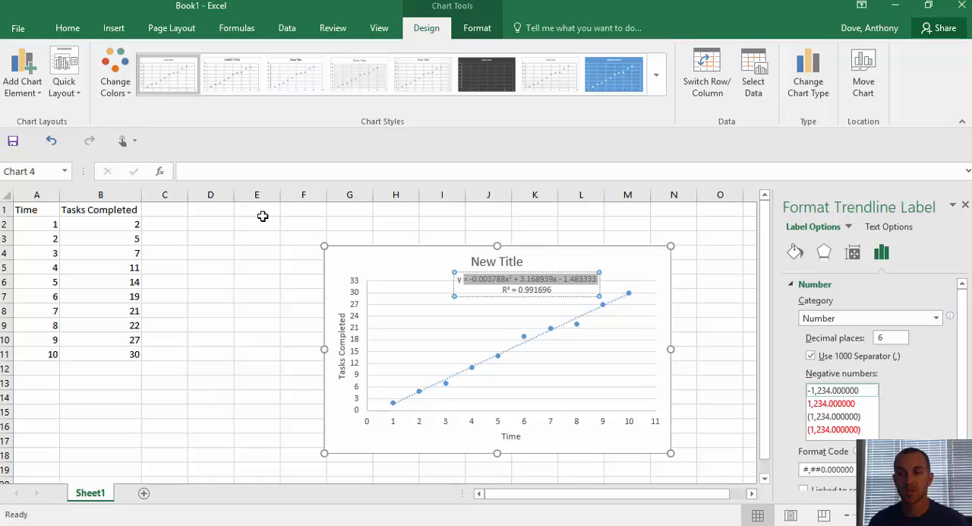
Step: Try the sample formula =2+2 in cell E1 and clear the cell
{"action": "left_click", "coordinate": [262, 216]}
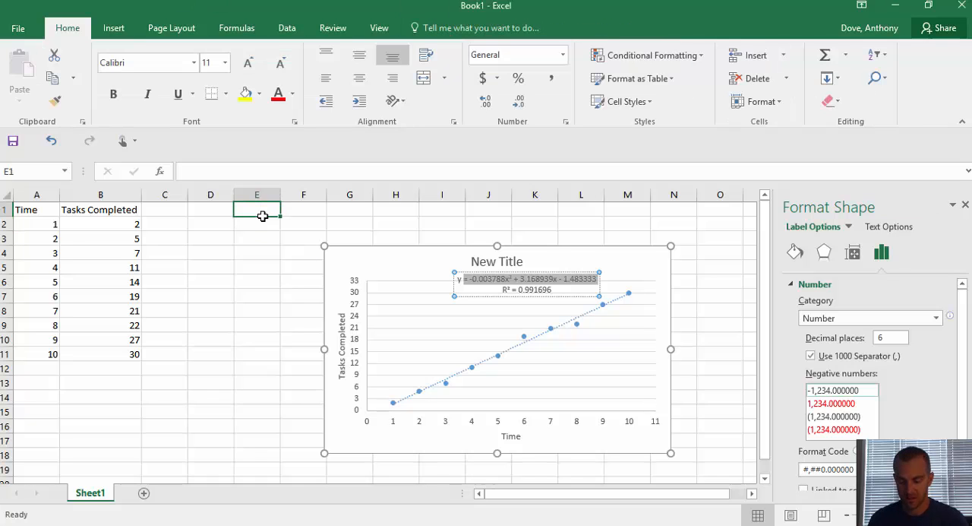
{"action": "type", "text": "=2+2"}
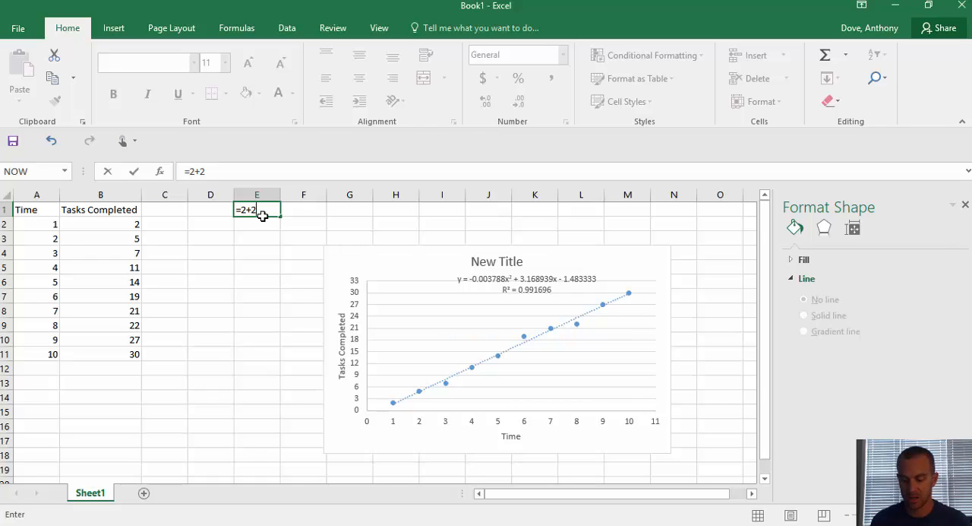
{"action": "key", "text": "Return"}
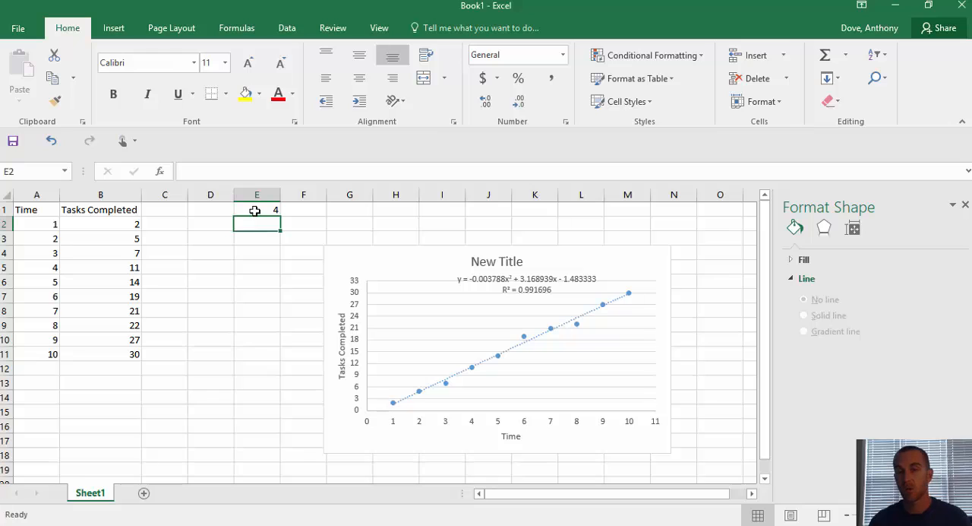
{"action": "left_click", "coordinate": [255, 210]}
{"action": "key", "text": "Delete"}
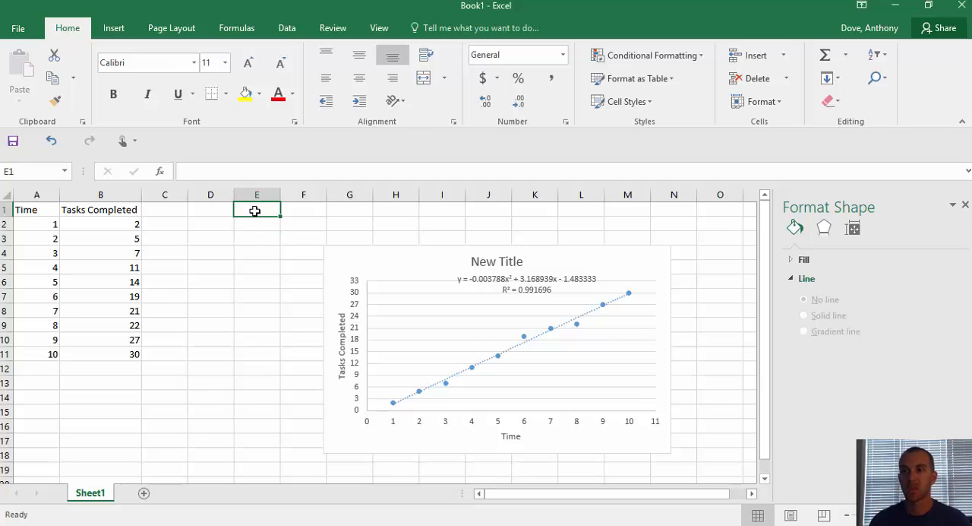